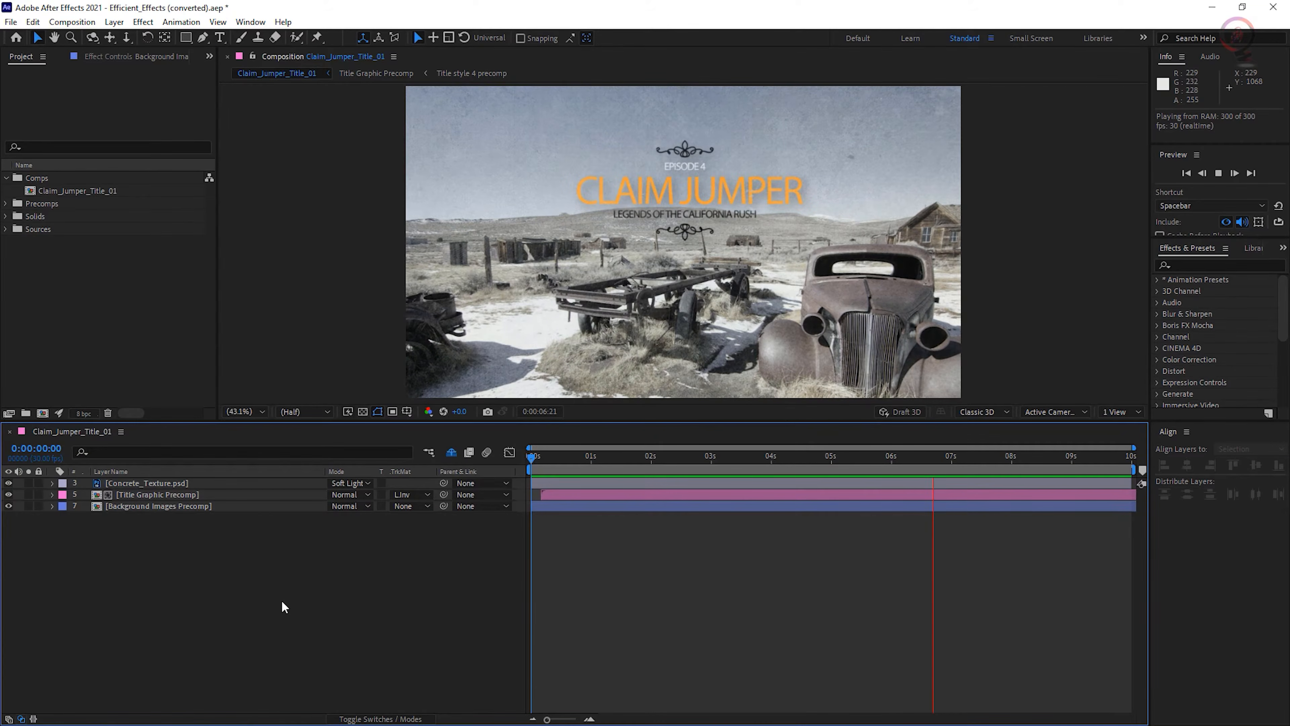
- Stop the preview playback, reveal the shy layers in the timeline and hide them again
key(space)
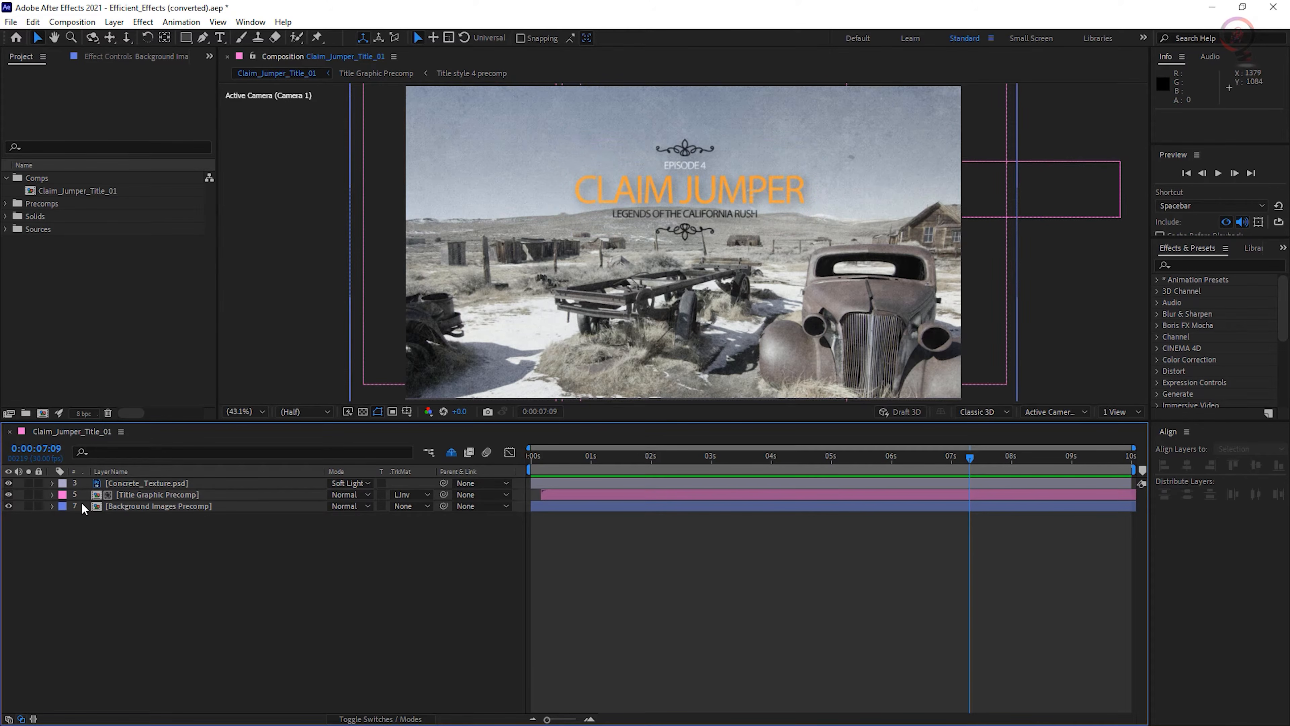
click(451, 453)
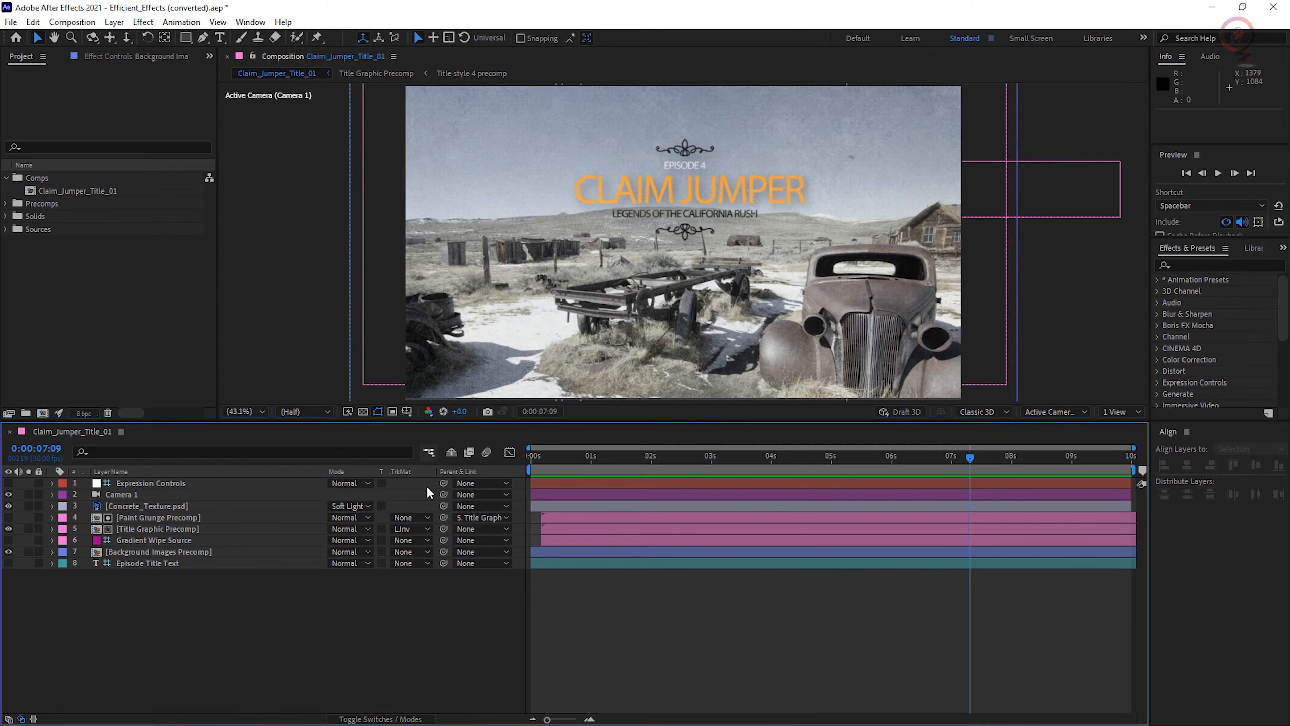
click(450, 452)
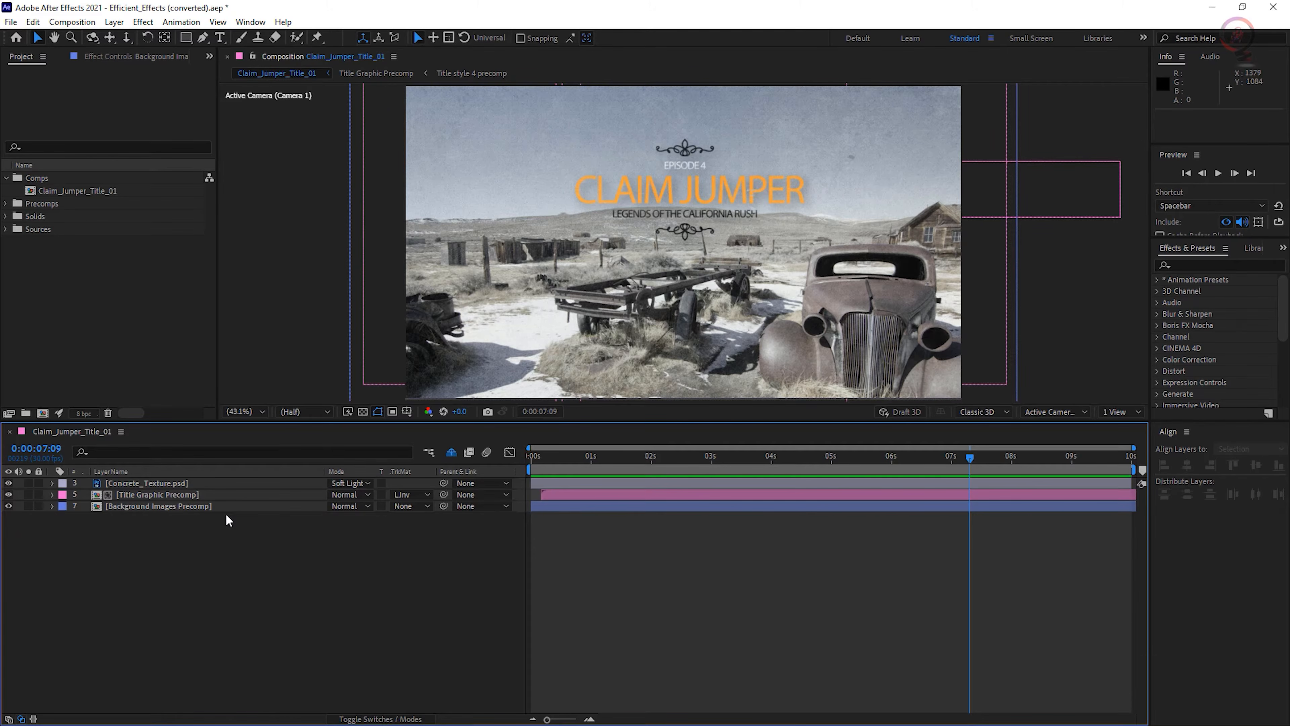
- Apply Fast Box Blur to the Background Images Precomp layer with a Blur Radius of 12
click(196, 506)
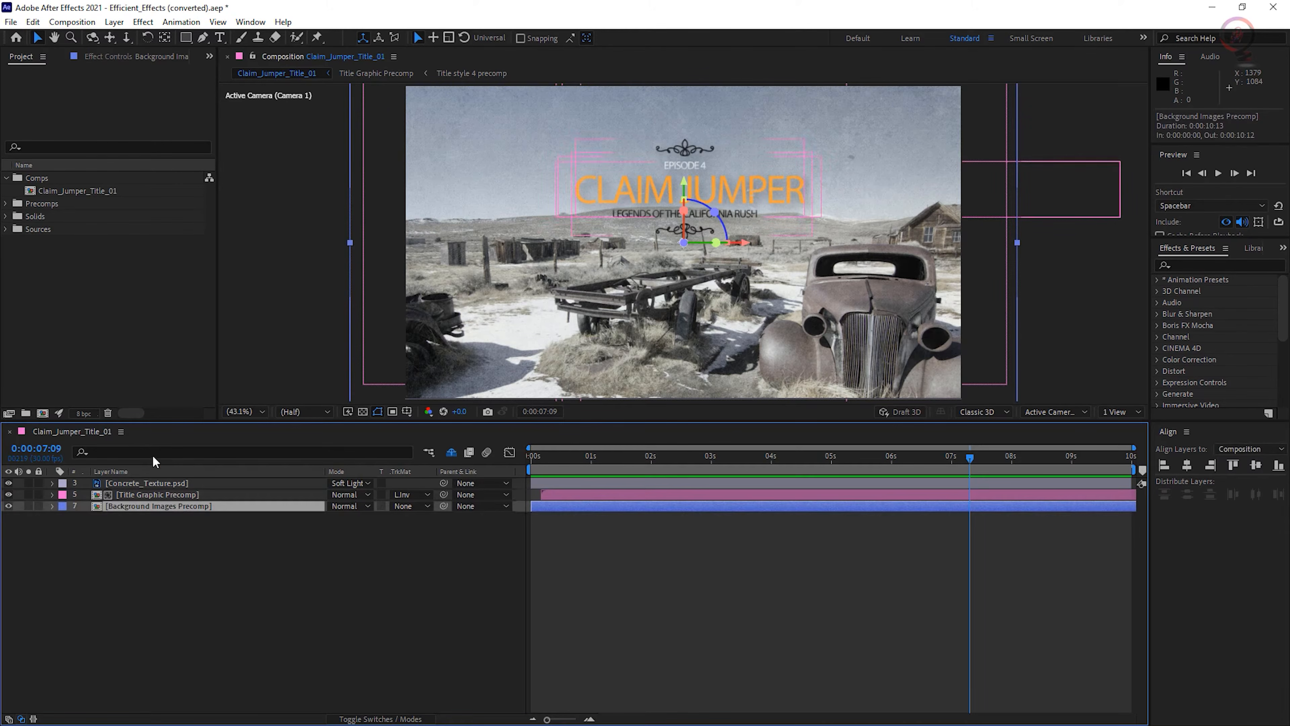
click(143, 22)
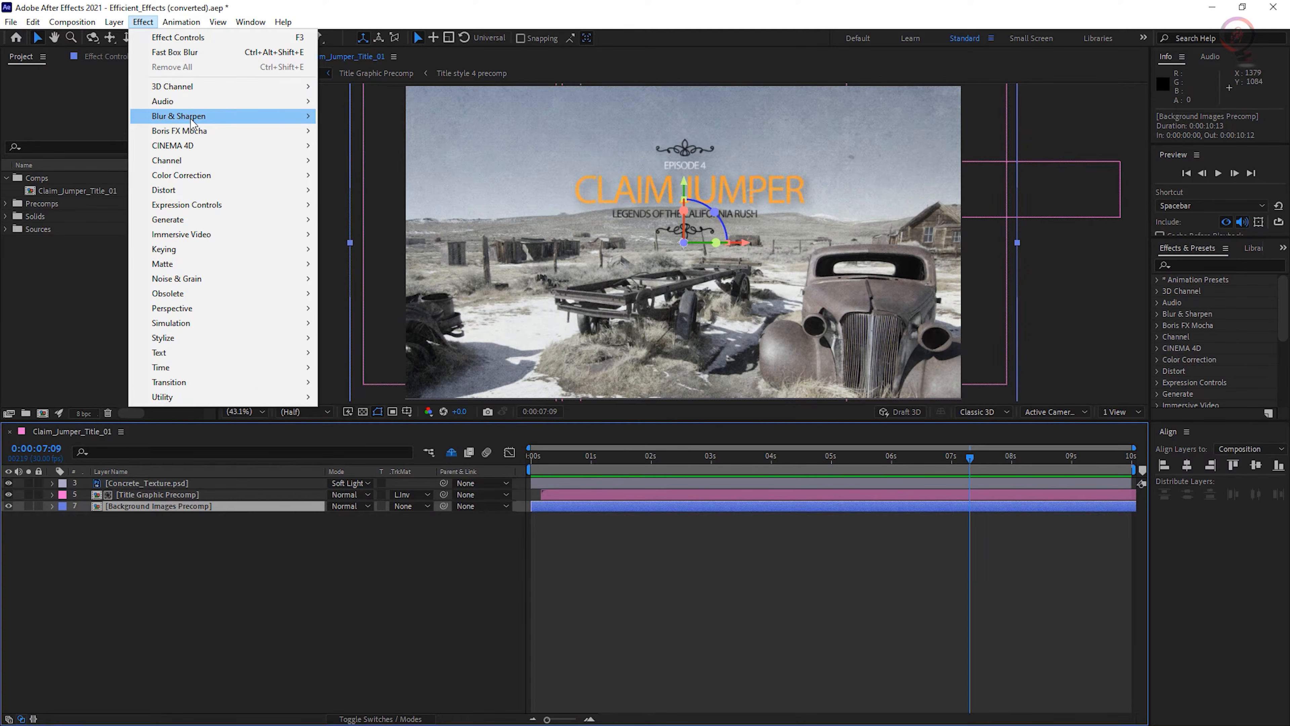
mouse_move(237, 125)
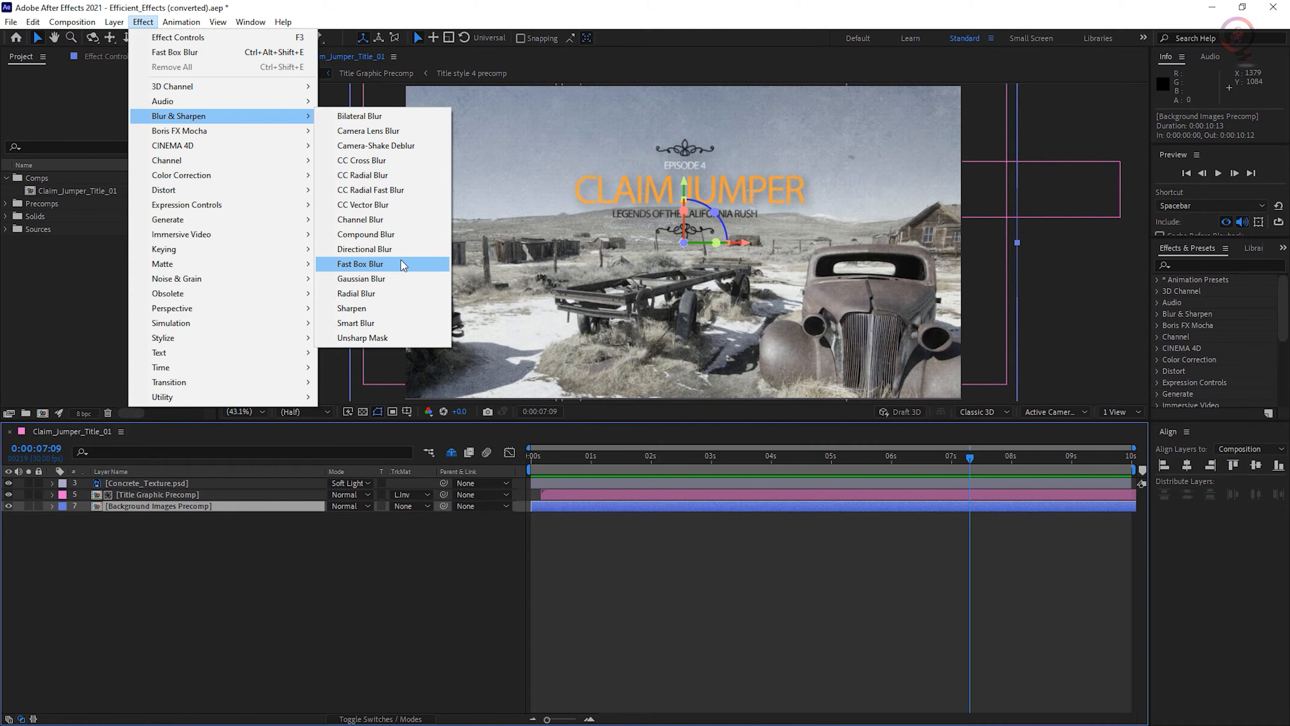
click(435, 268)
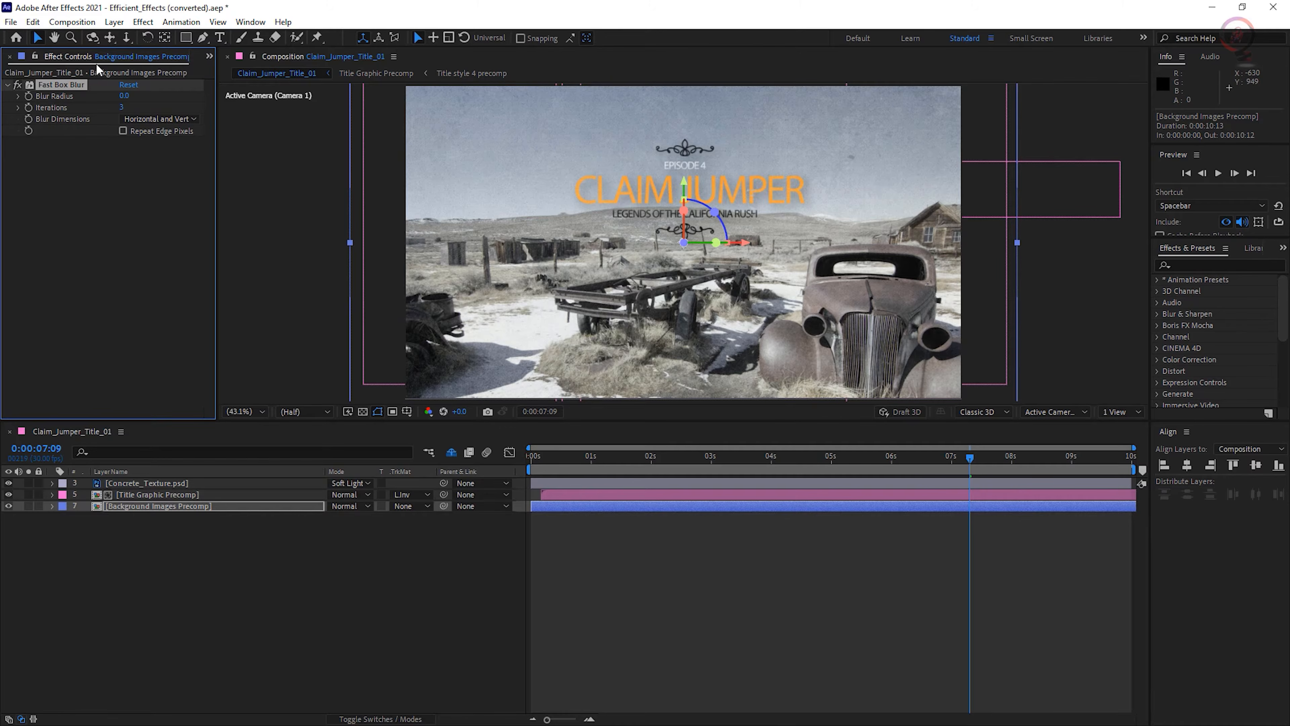
drag(124, 96, 125, 95)
click(125, 96)
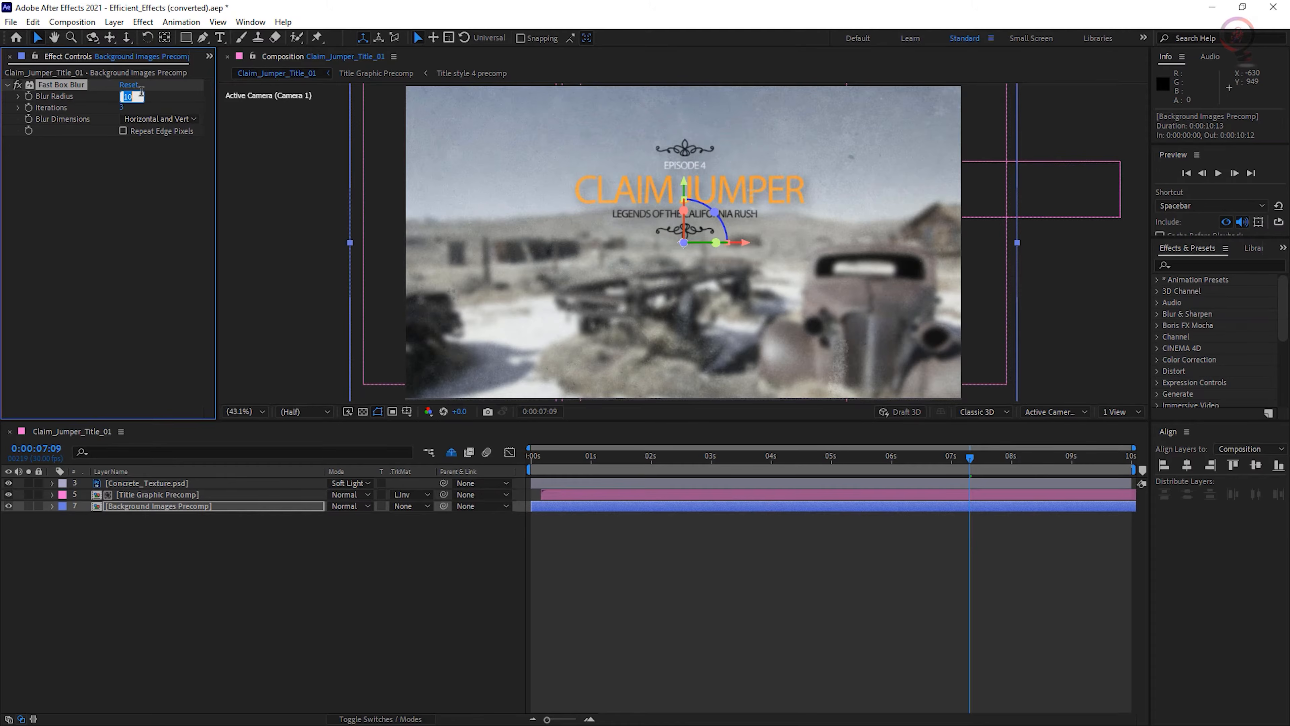
text(12)
key(Return)
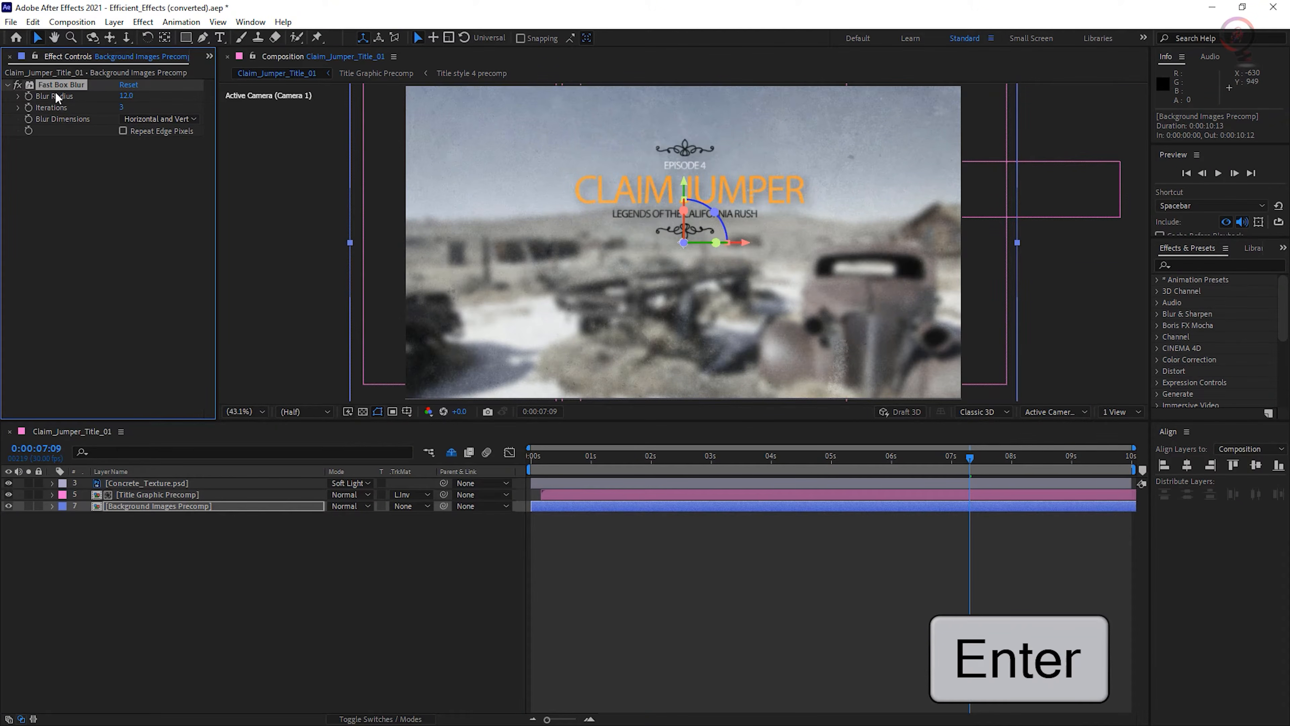
- Switch the Fast Box Blur effect off and on to compare the background with and without blur
click(17, 85)
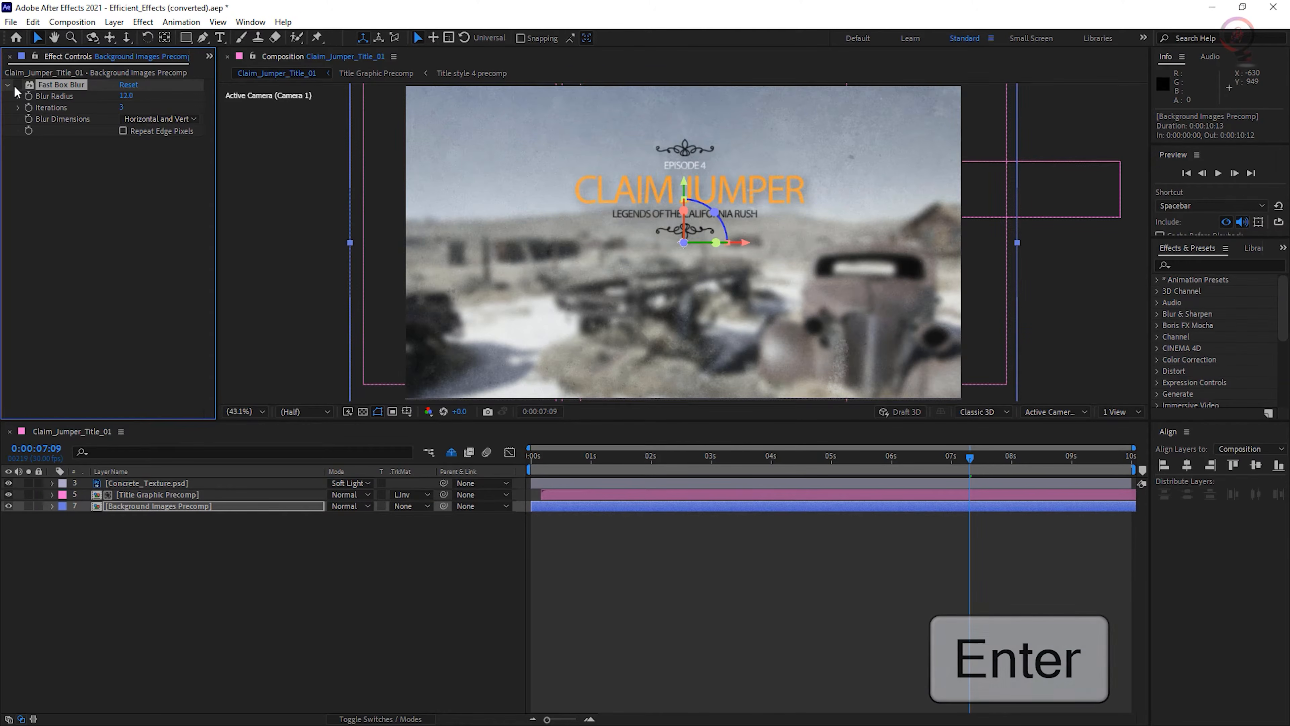
click(18, 86)
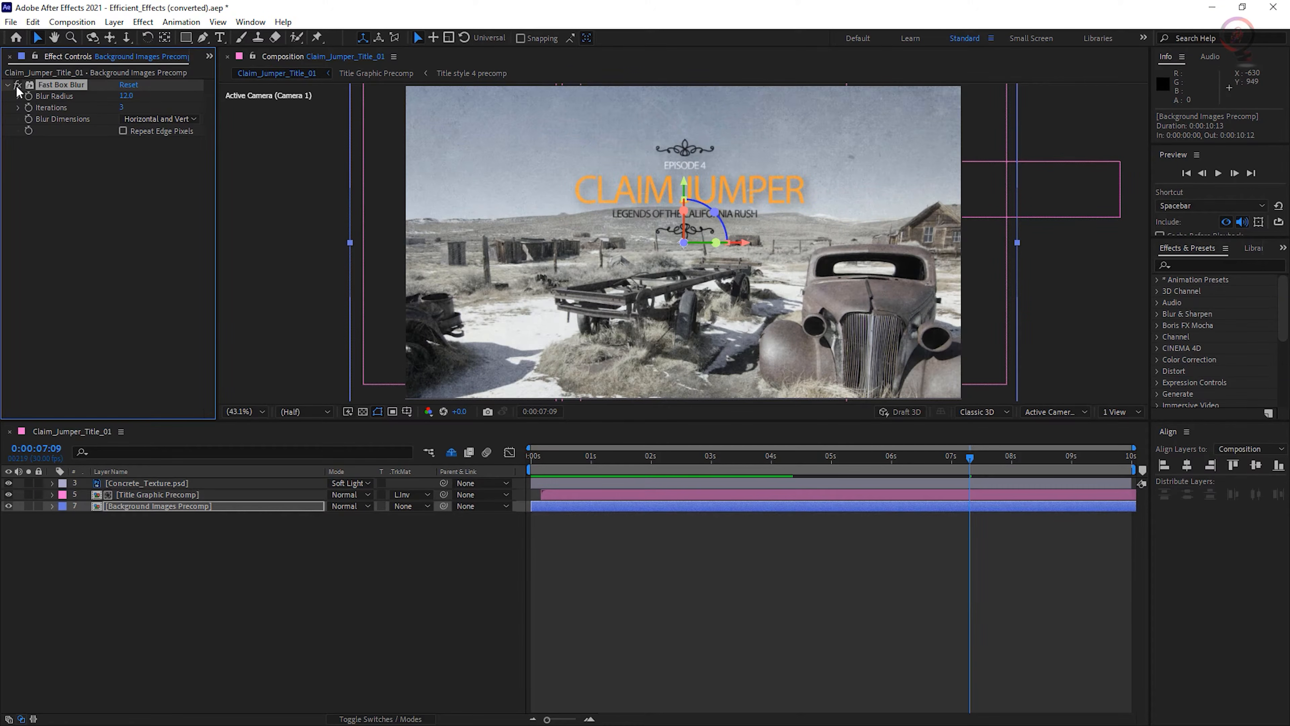
click(17, 86)
click(17, 86)
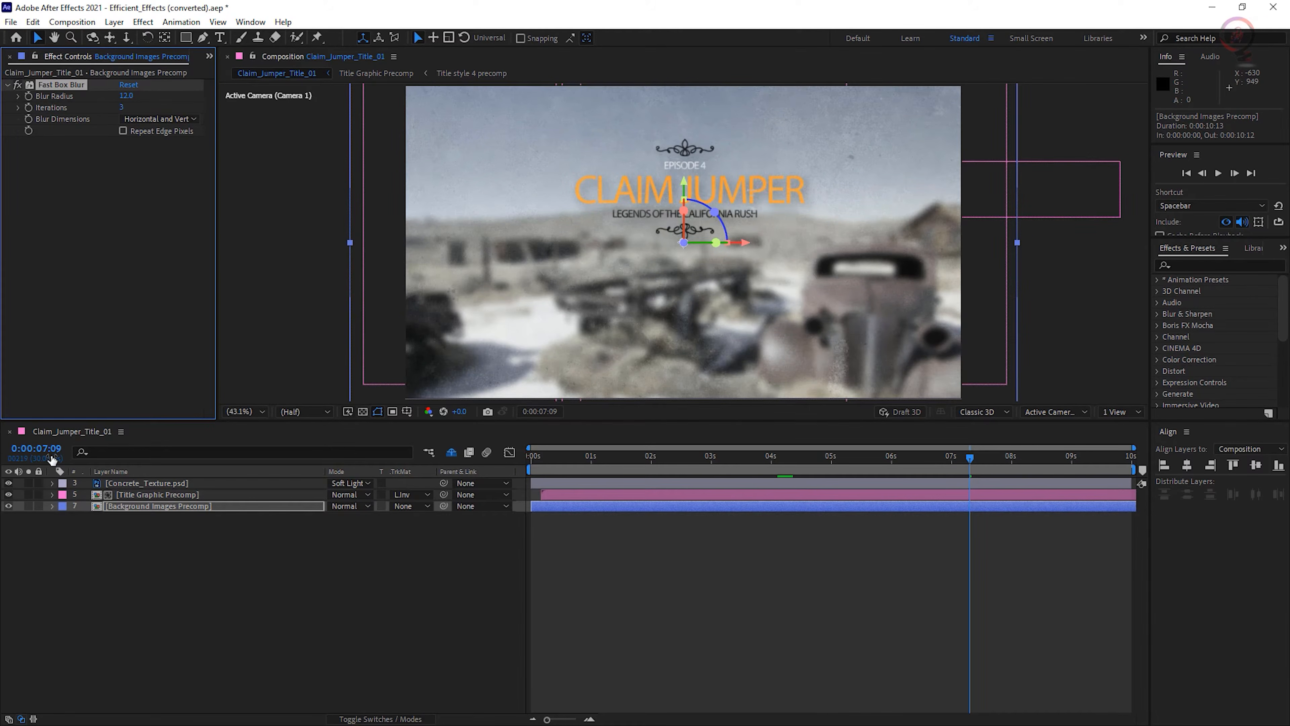
- Show the layer switches in the timeline and toggle the effects switch of Background Images Precomp off and on
click(349, 531)
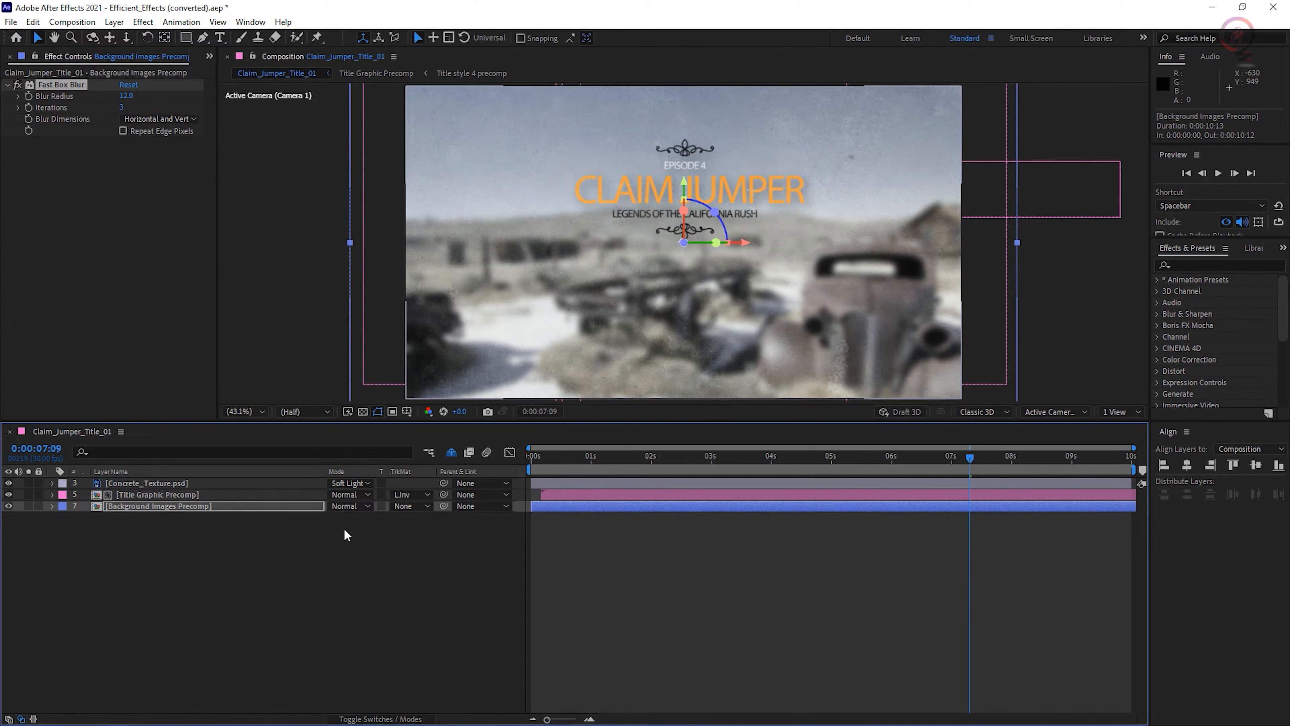
click(380, 719)
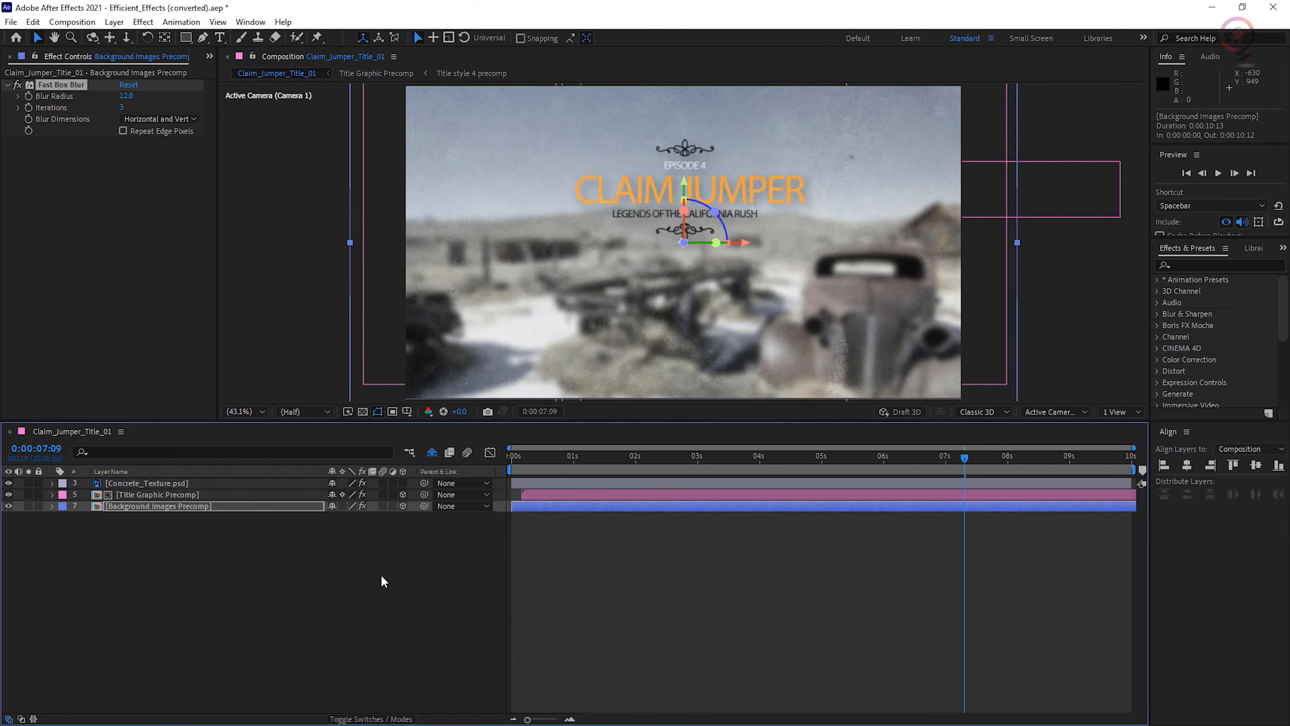
click(363, 503)
click(363, 503)
- Draw a wide rectangular mask across the middle of Background Images Precomp and limit Fast Box Blur to Mask 1 with a compositing mask reference
click(187, 39)
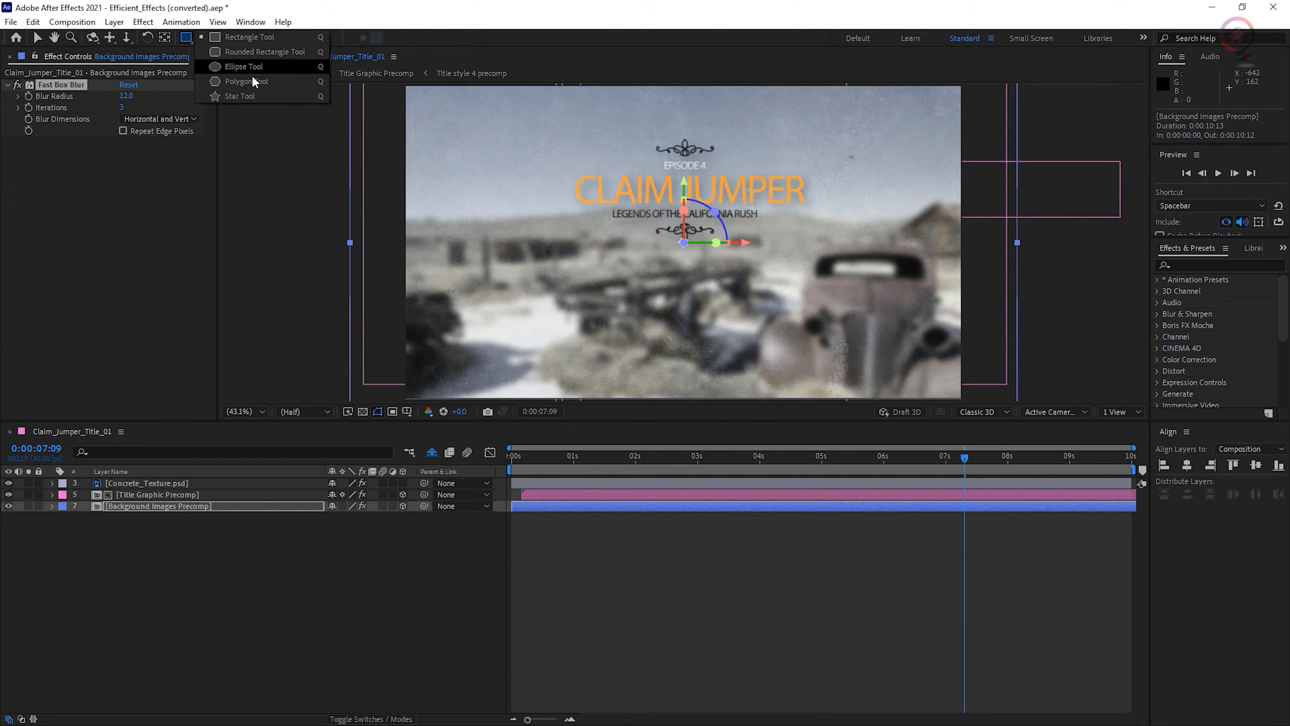
click(279, 41)
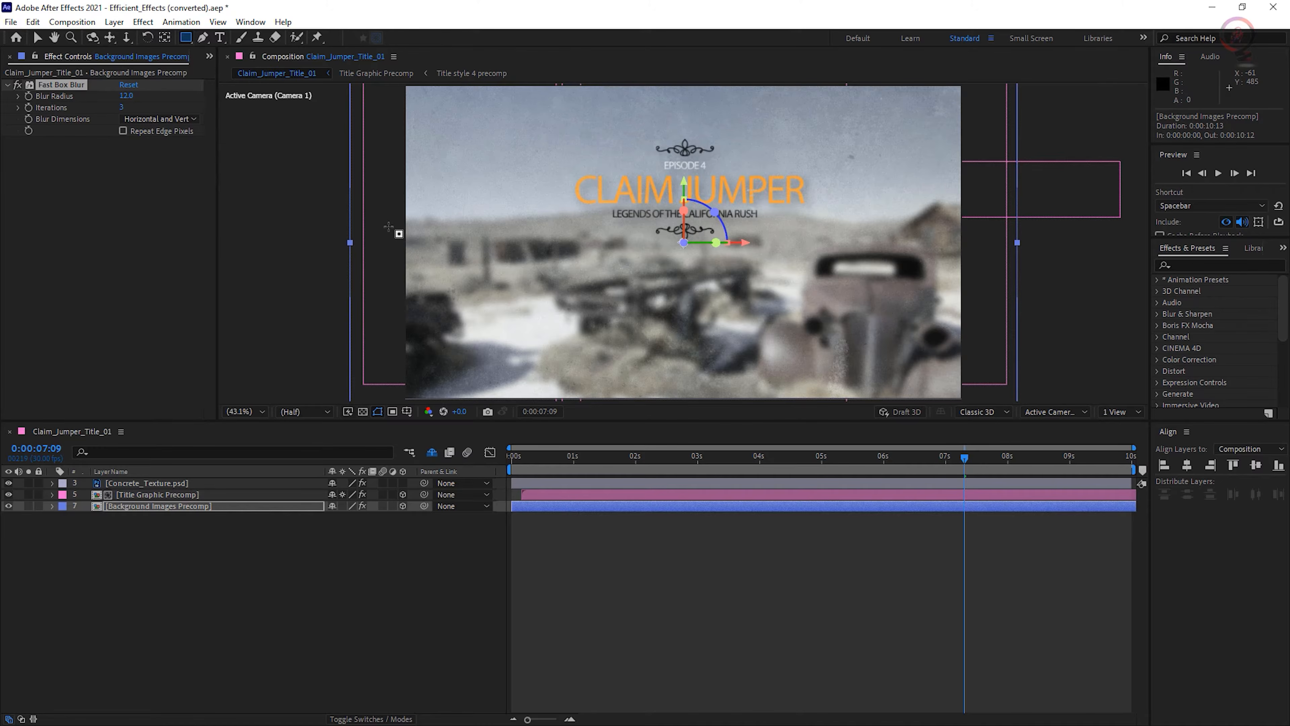
drag(389, 226, 987, 345)
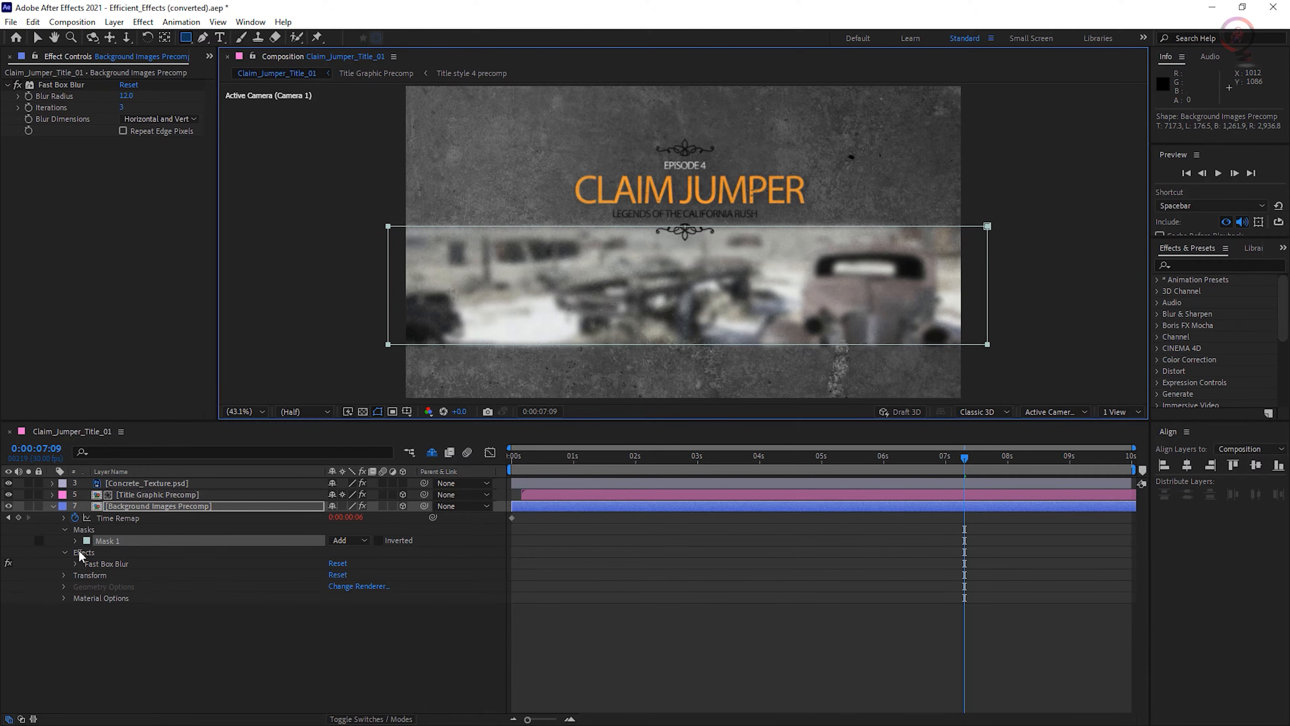
click(75, 564)
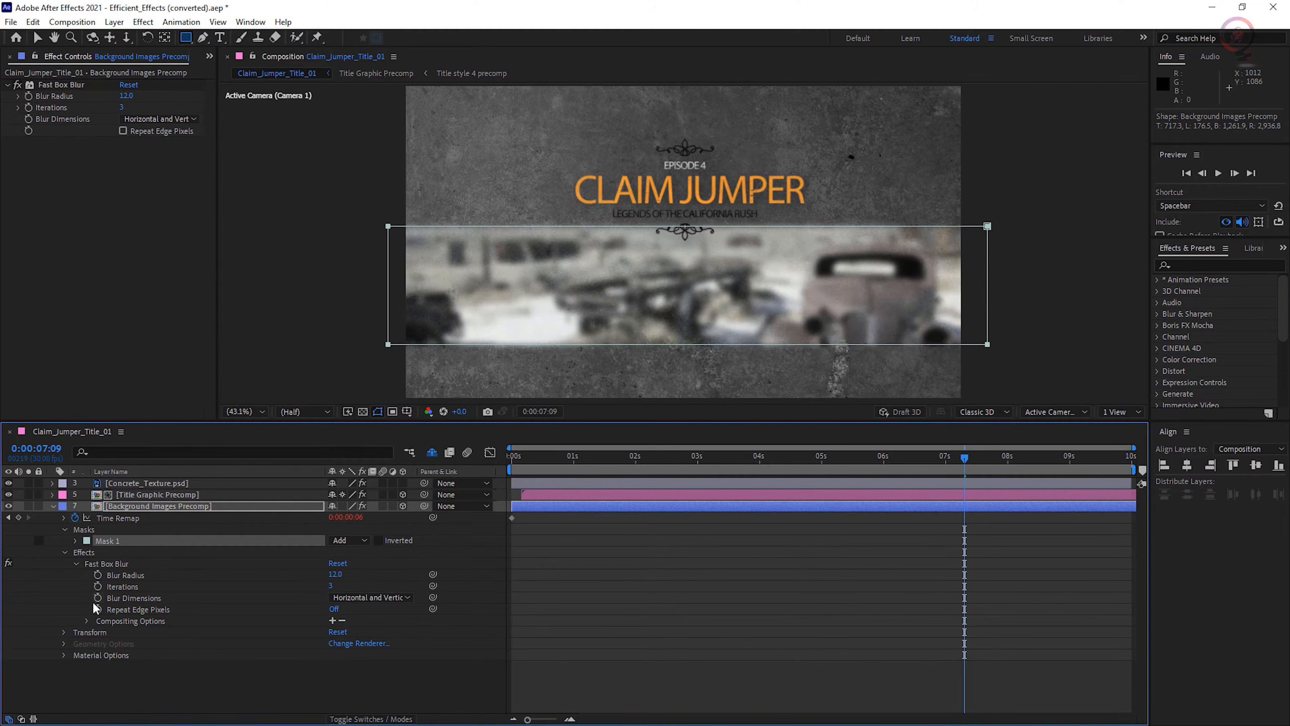
click(332, 620)
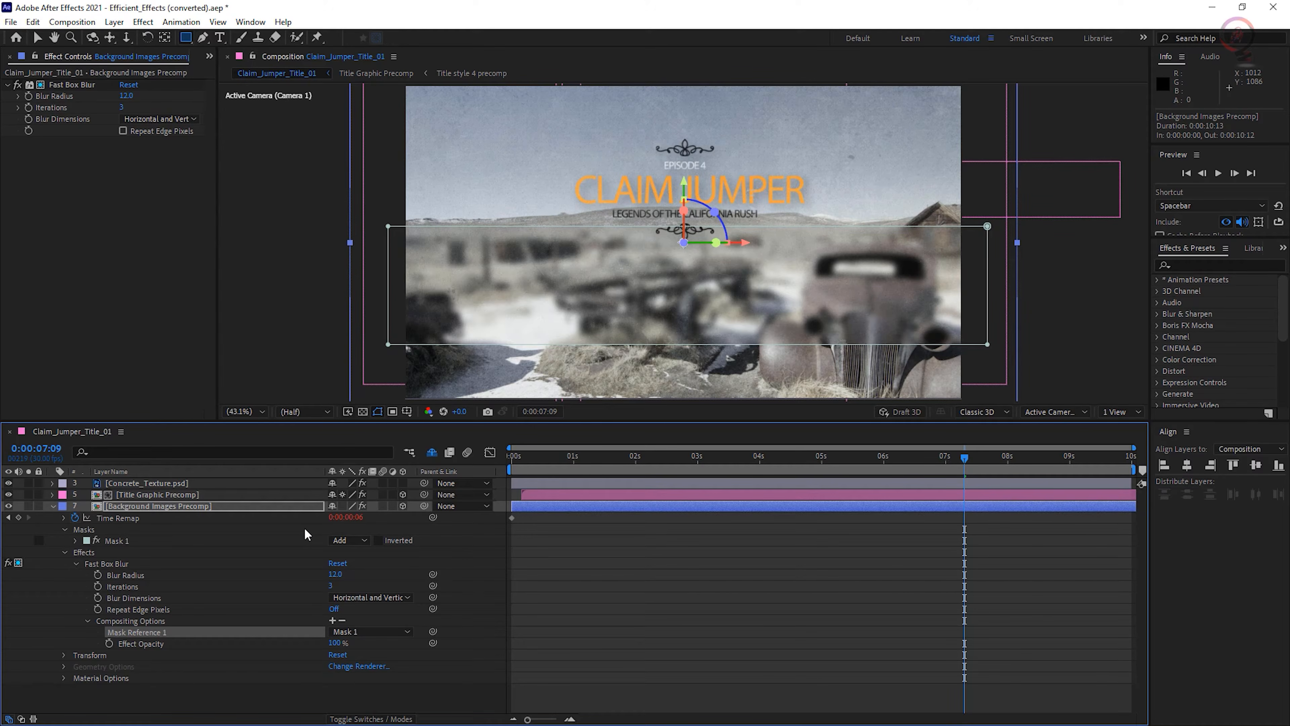
- Set Mask 1 on Background Images Precomp to Subtract mode and feather it by 141 pixels
key(m)
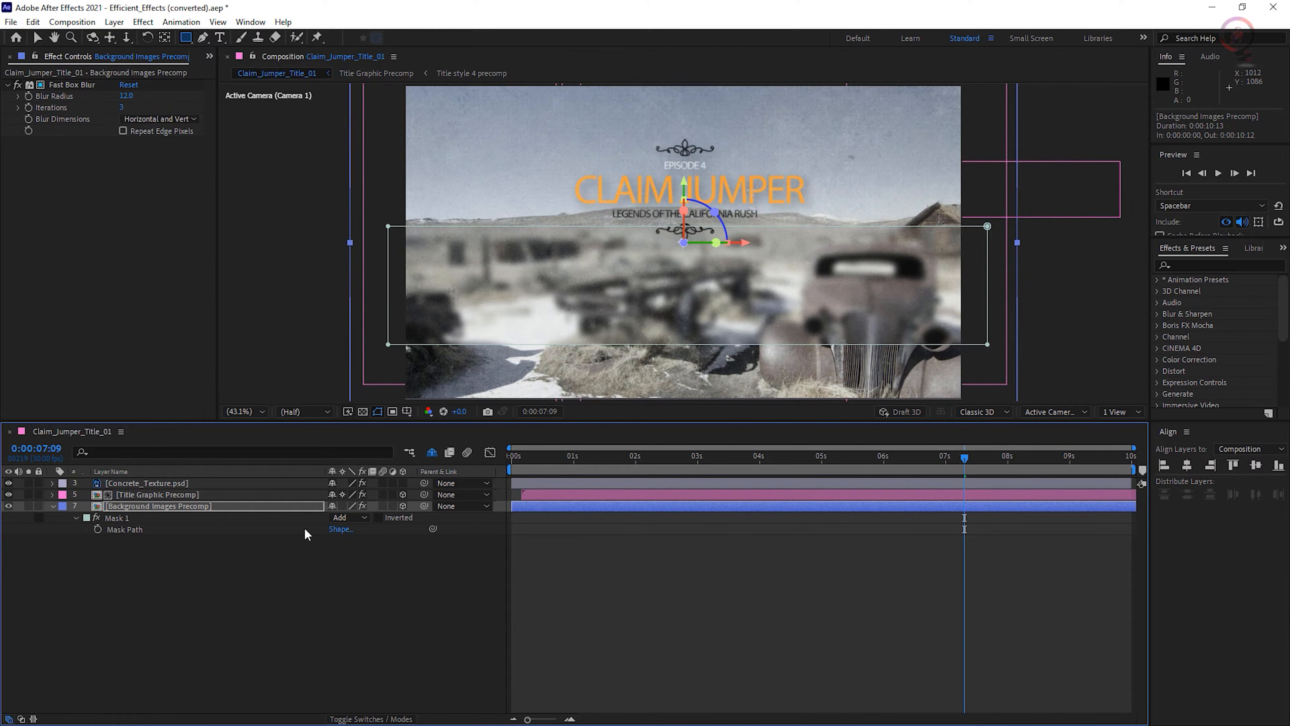
click(354, 516)
click(386, 561)
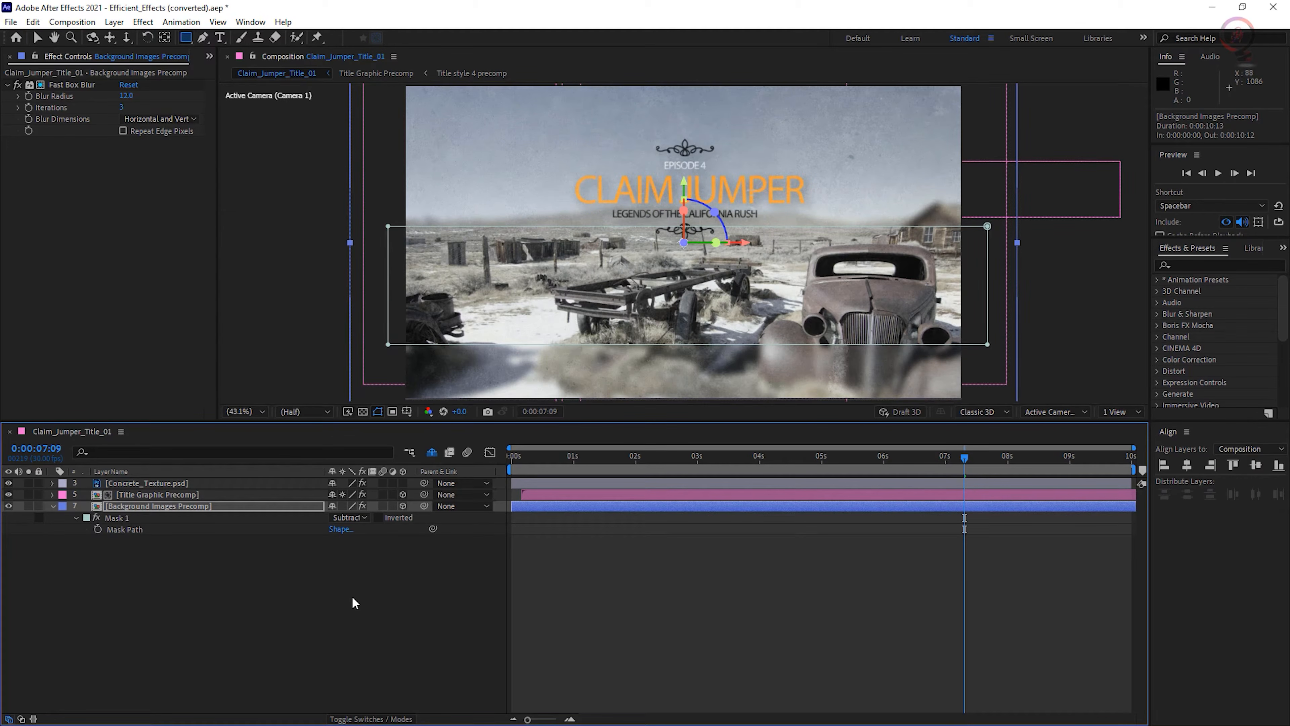
key(m)
key(m)
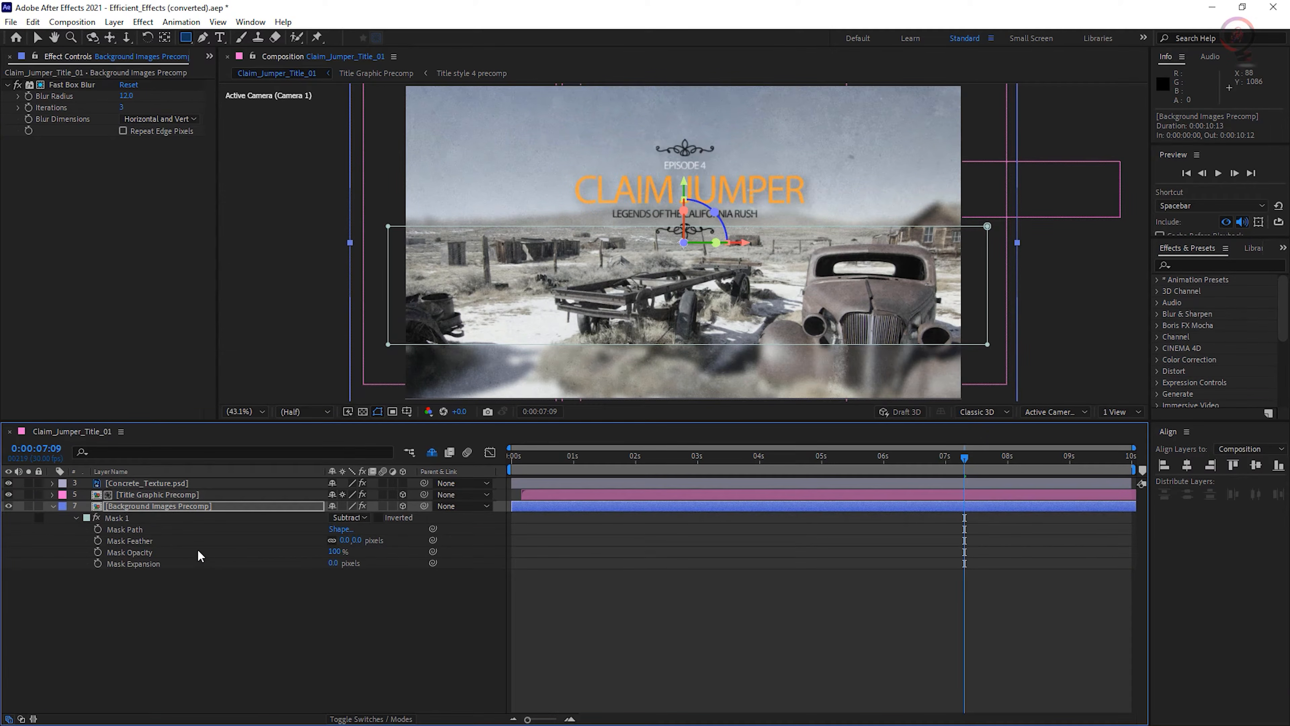
drag(345, 539, 439, 537)
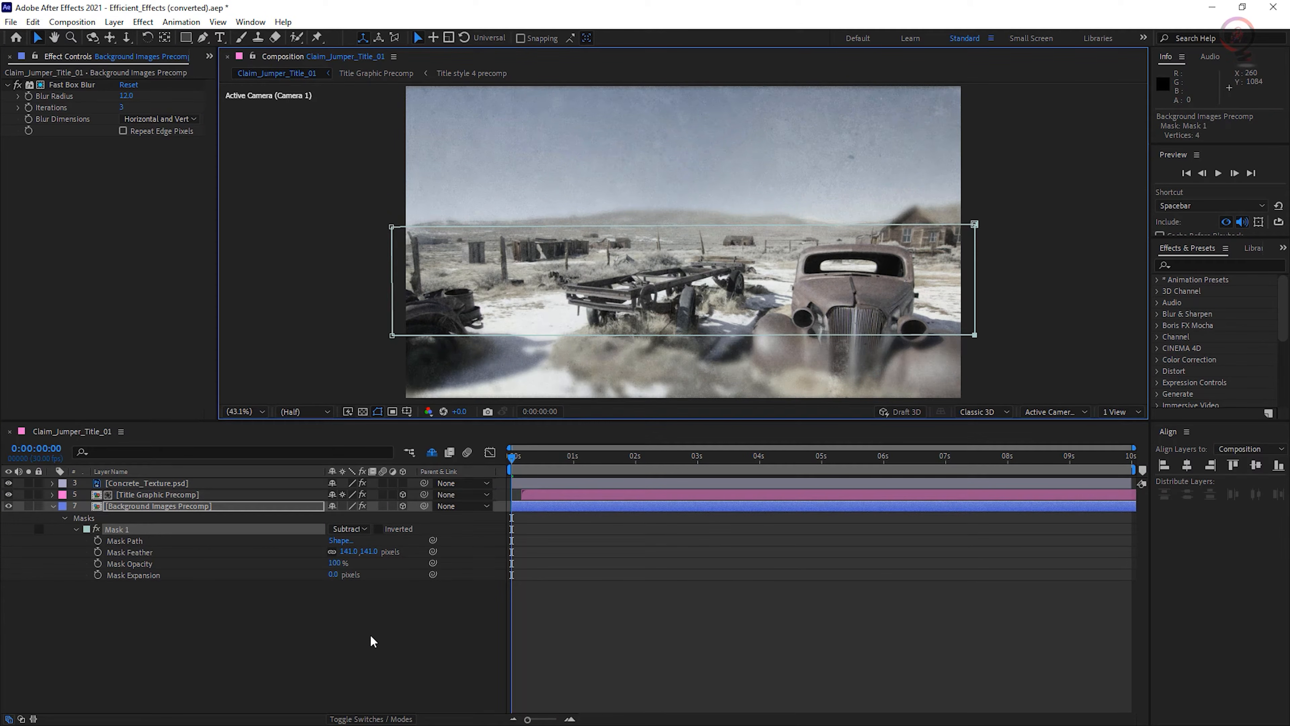
- Scrub the composition to 0:00:04:10 to check the masked blur, and briefly show the shy layers before hiding them again
drag(512, 457, 780, 473)
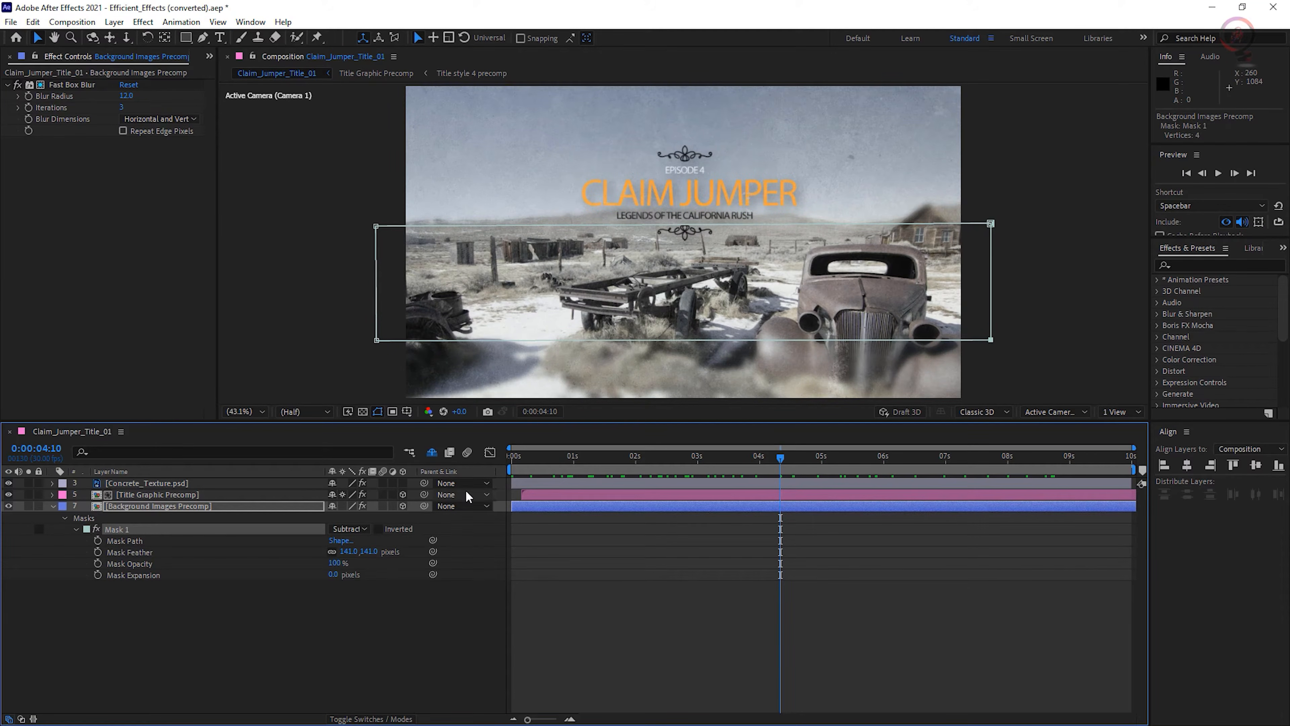
click(434, 452)
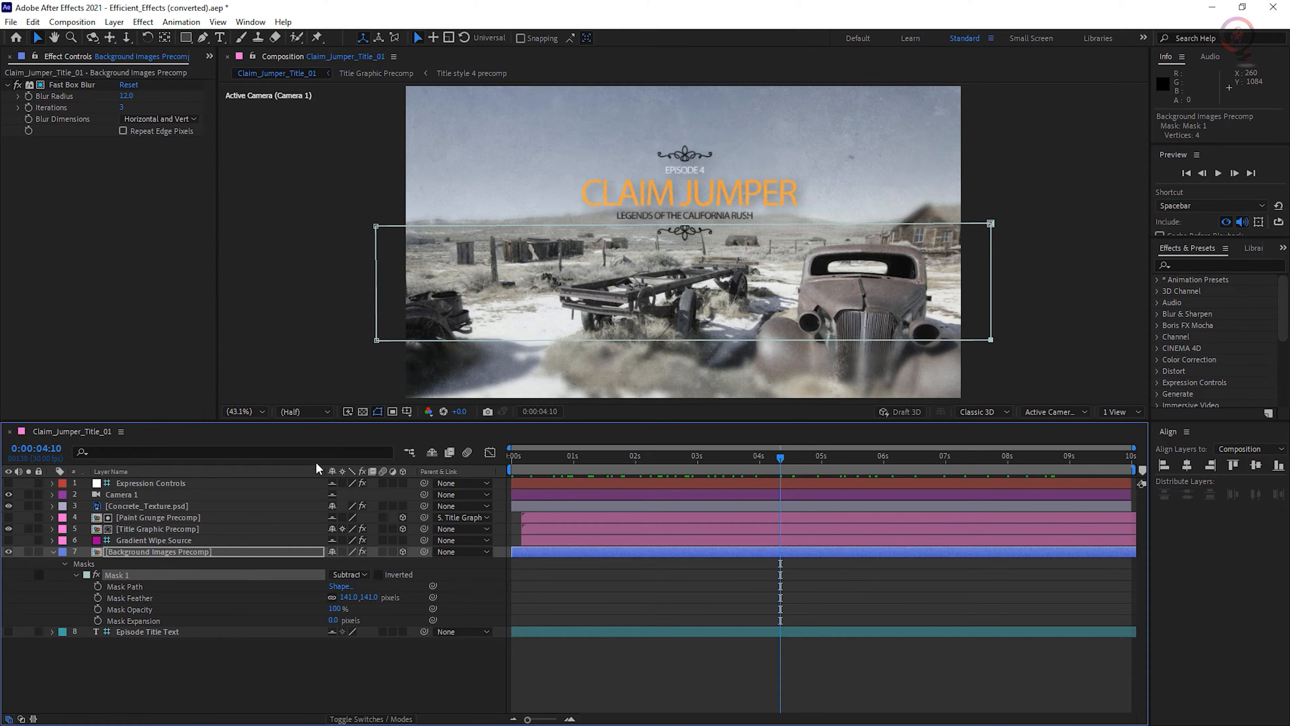
click(430, 451)
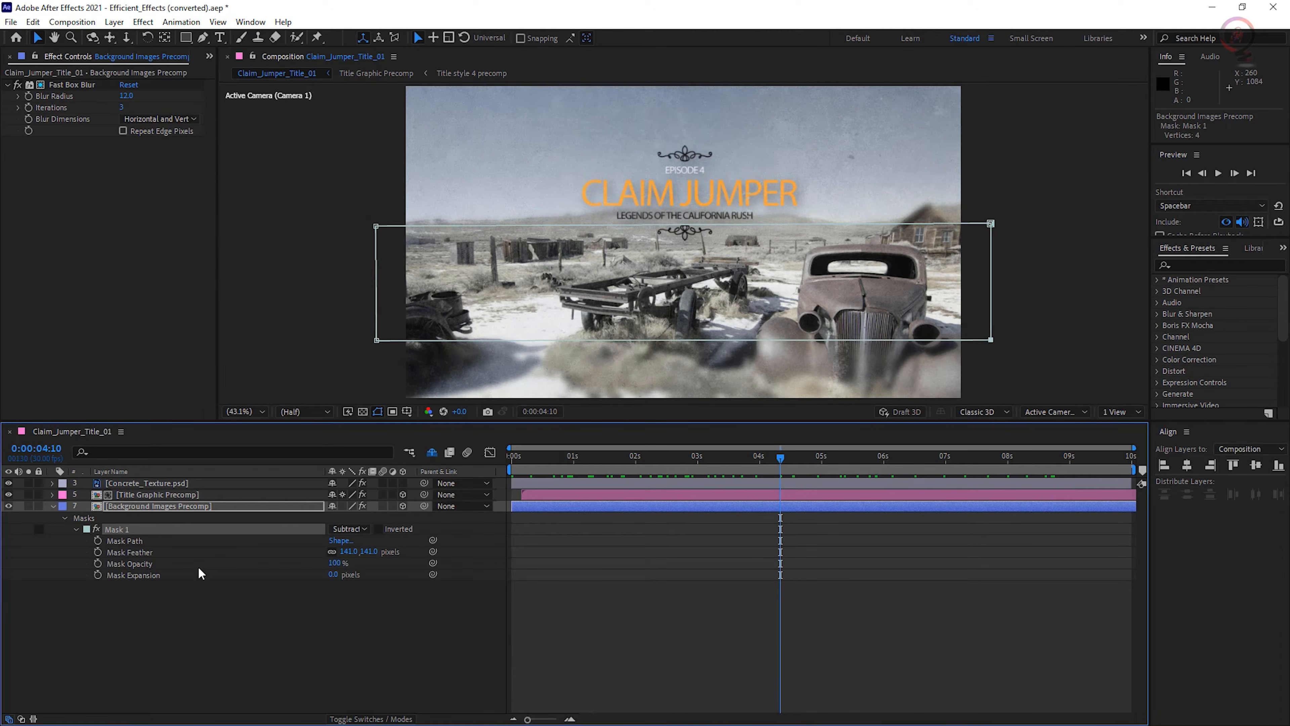
- Add a new adjustment layer and move it above Concrete_Texture.psd in the layer stack
click(114, 22)
mouse_move(178, 39)
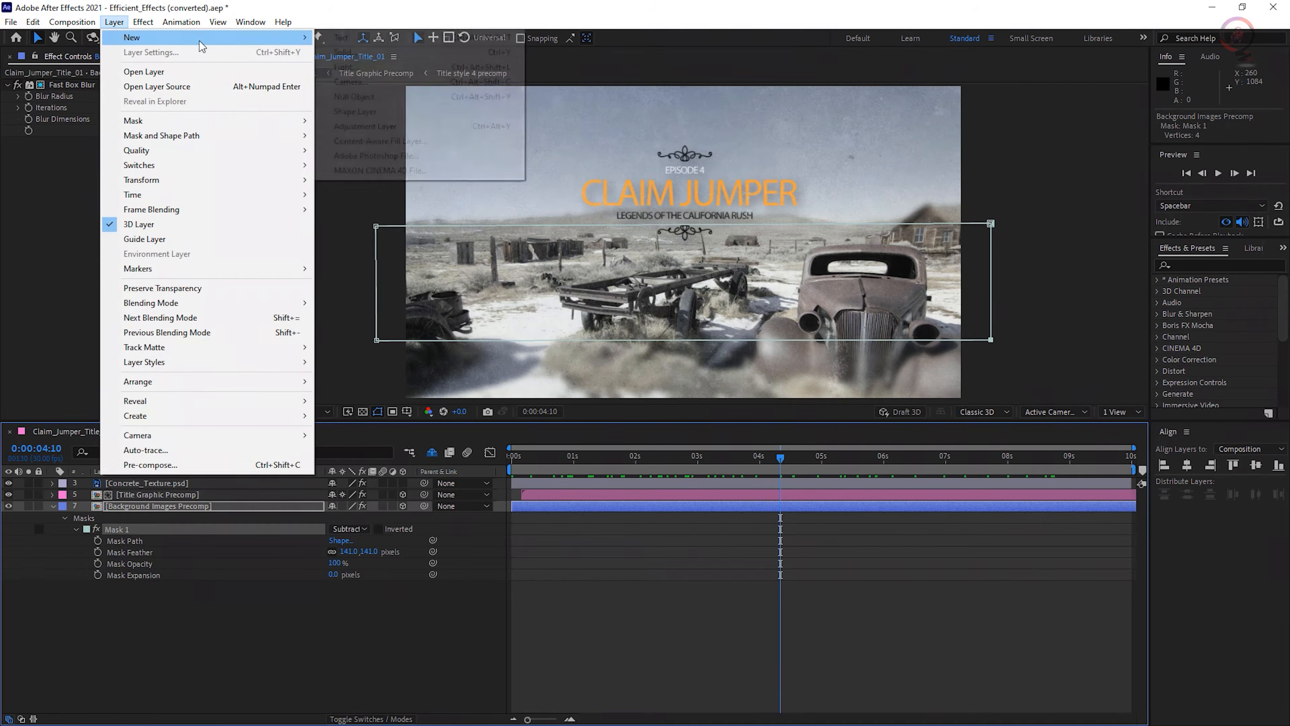
click(500, 128)
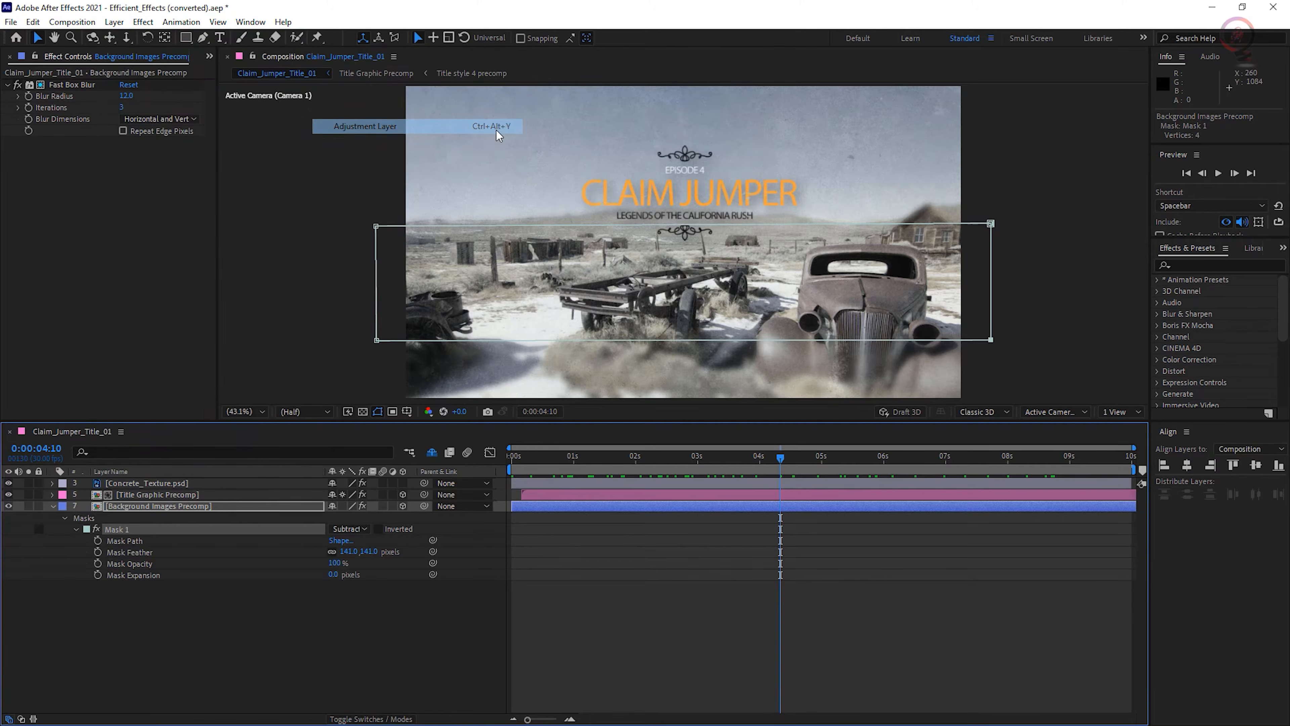
click(186, 507)
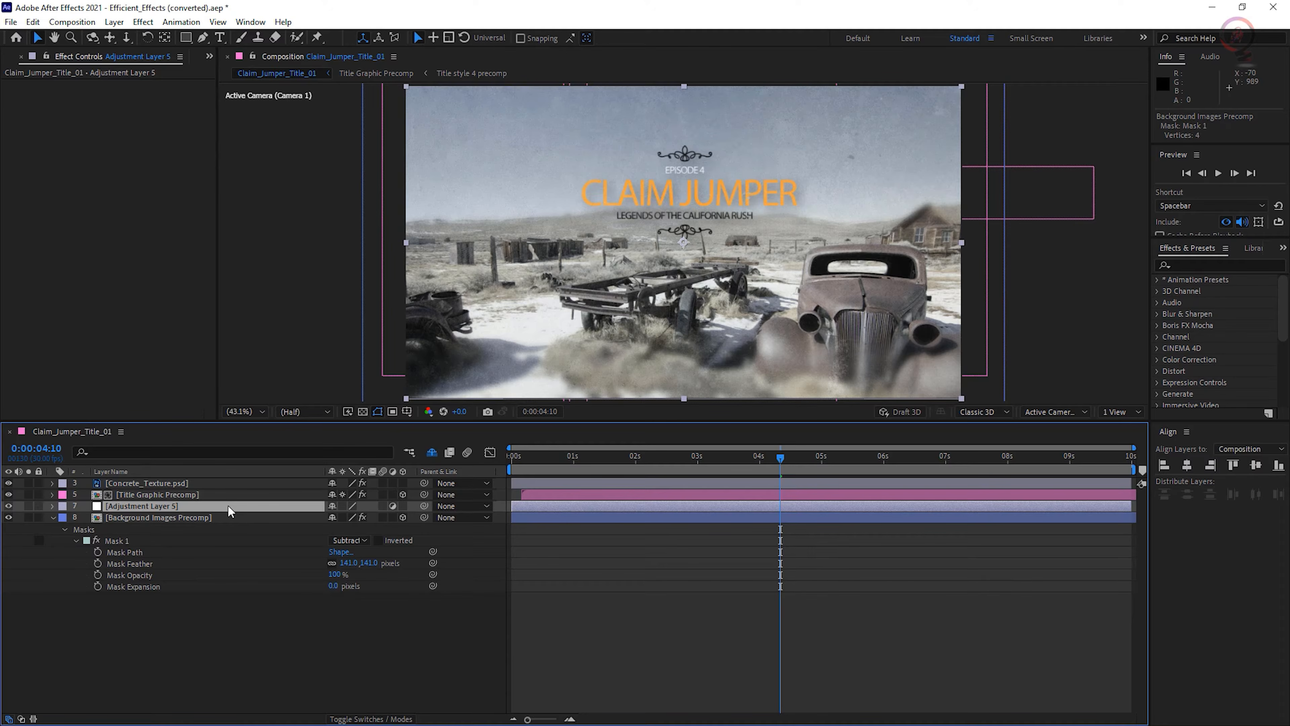
drag(228, 505, 224, 481)
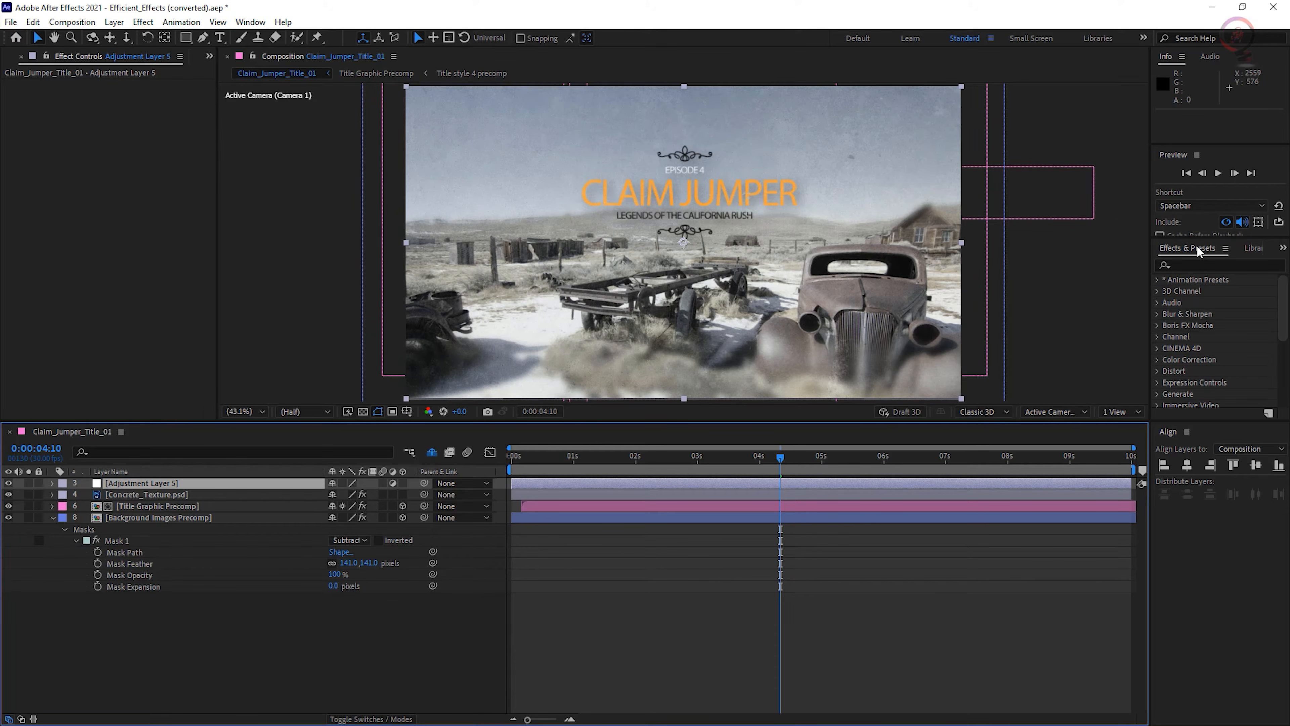
- Apply the Levels effect to the adjustment layer, with Input Black at 52 and Gamma at 0.82
click(1188, 265)
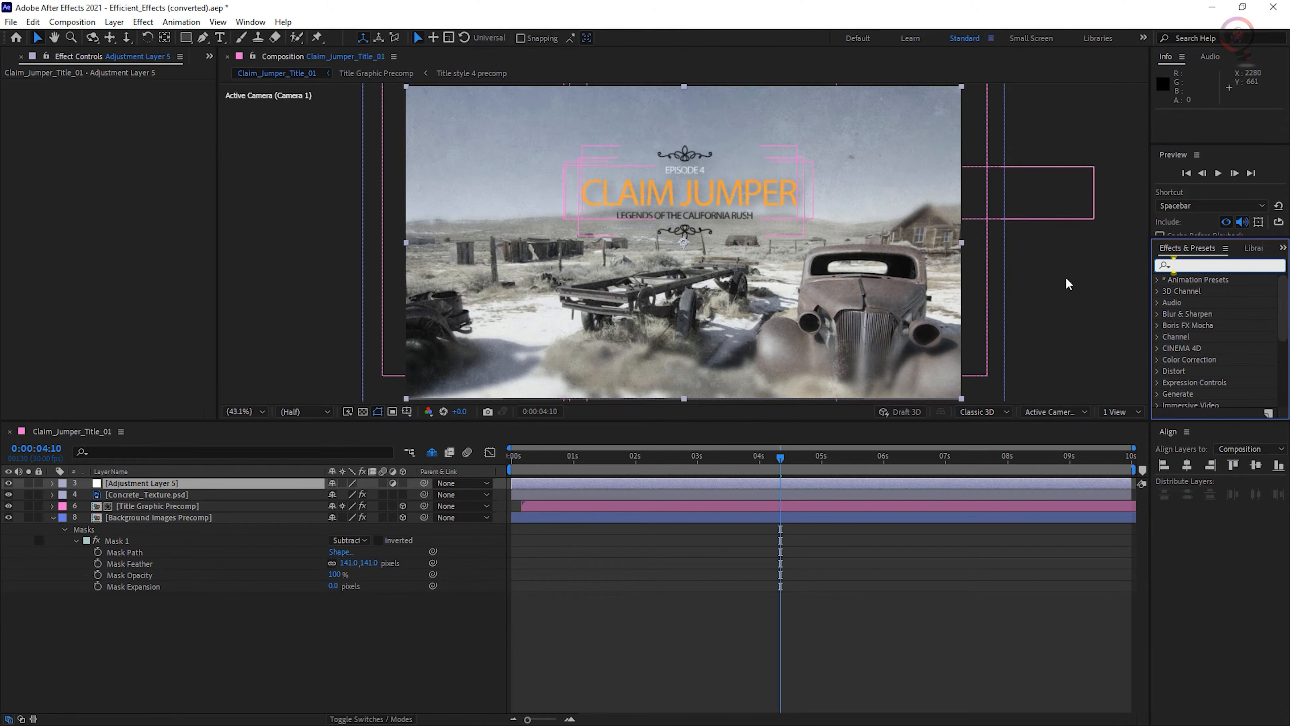
text(levels)
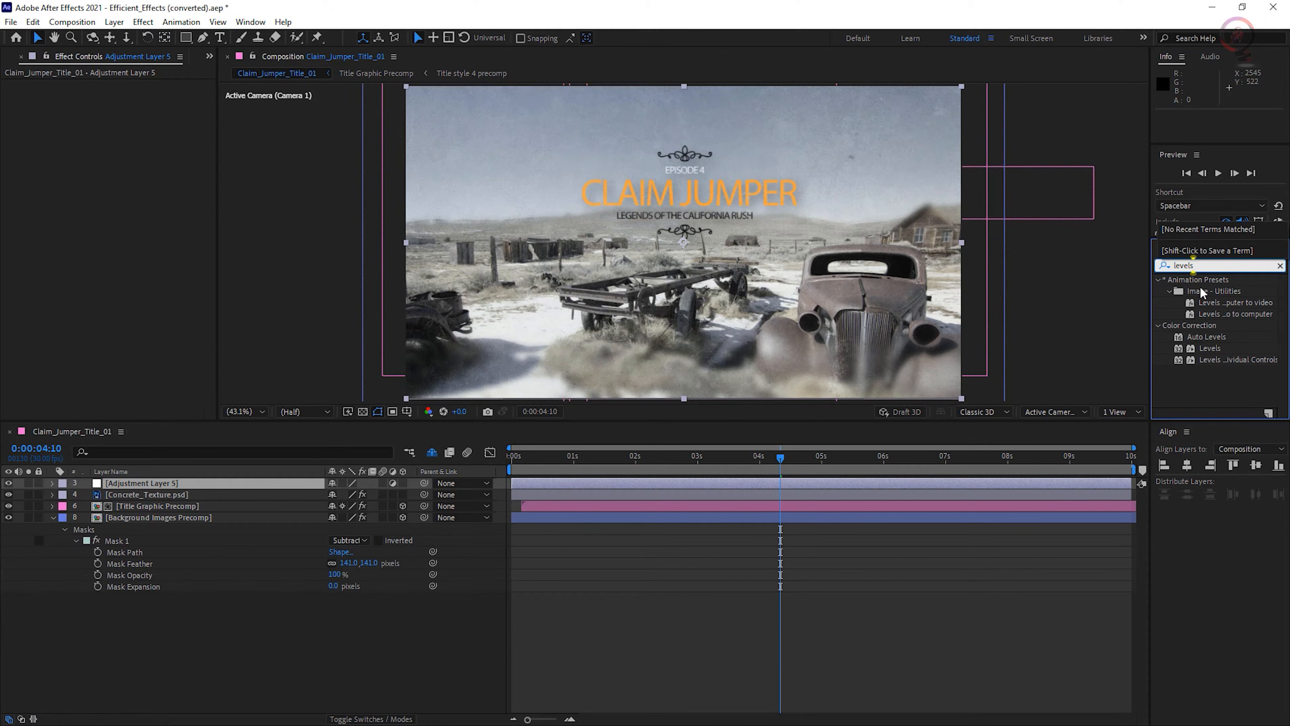
drag(1208, 348, 237, 488)
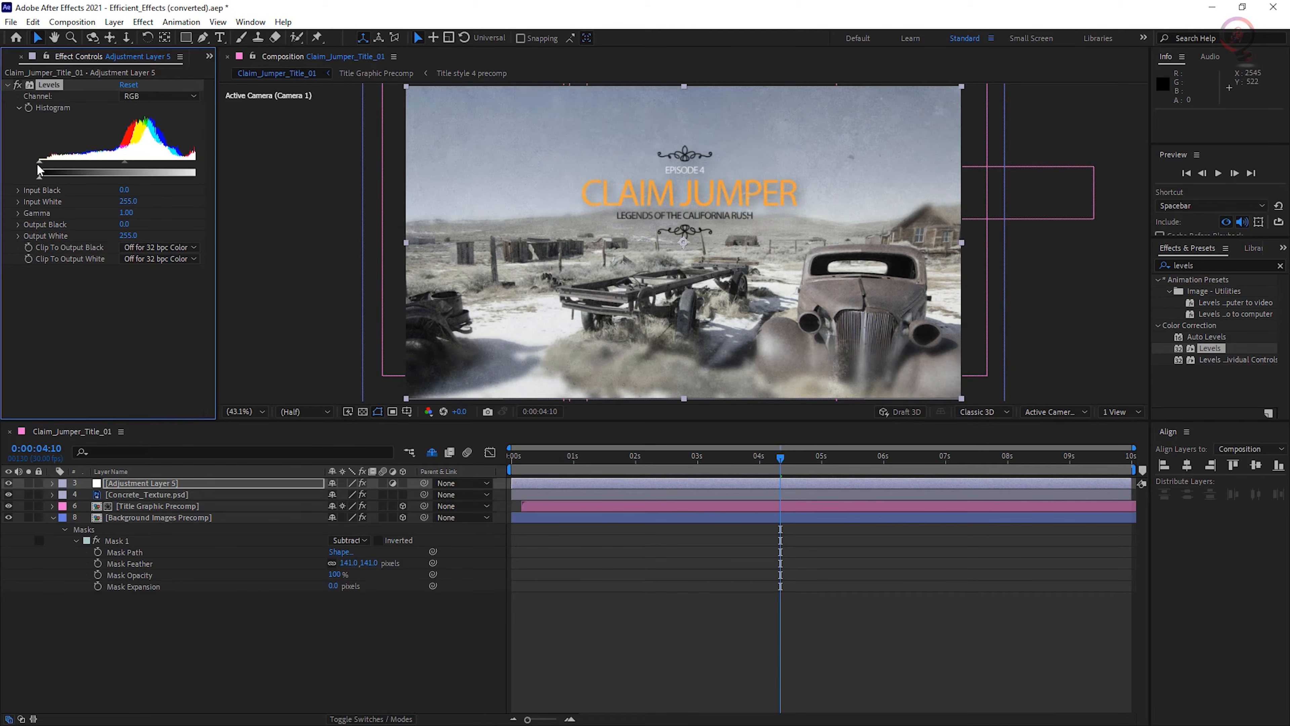
drag(39, 162, 74, 163)
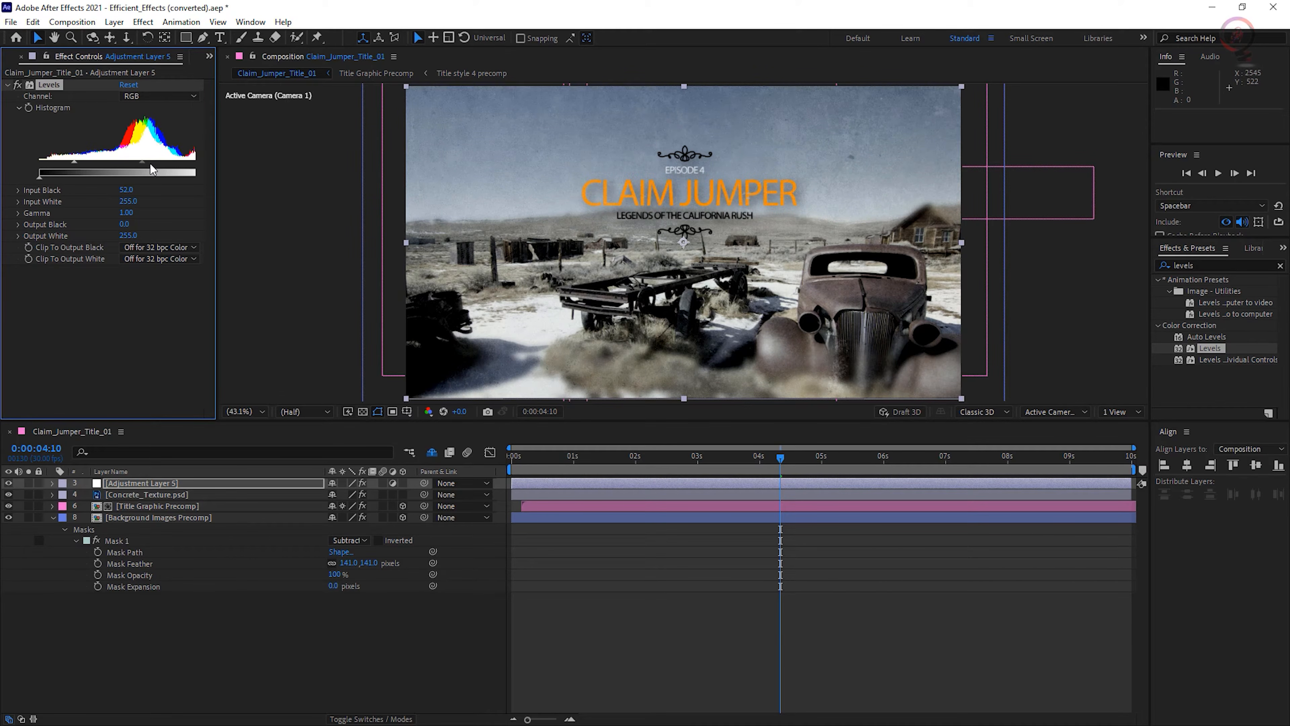
drag(152, 163, 150, 166)
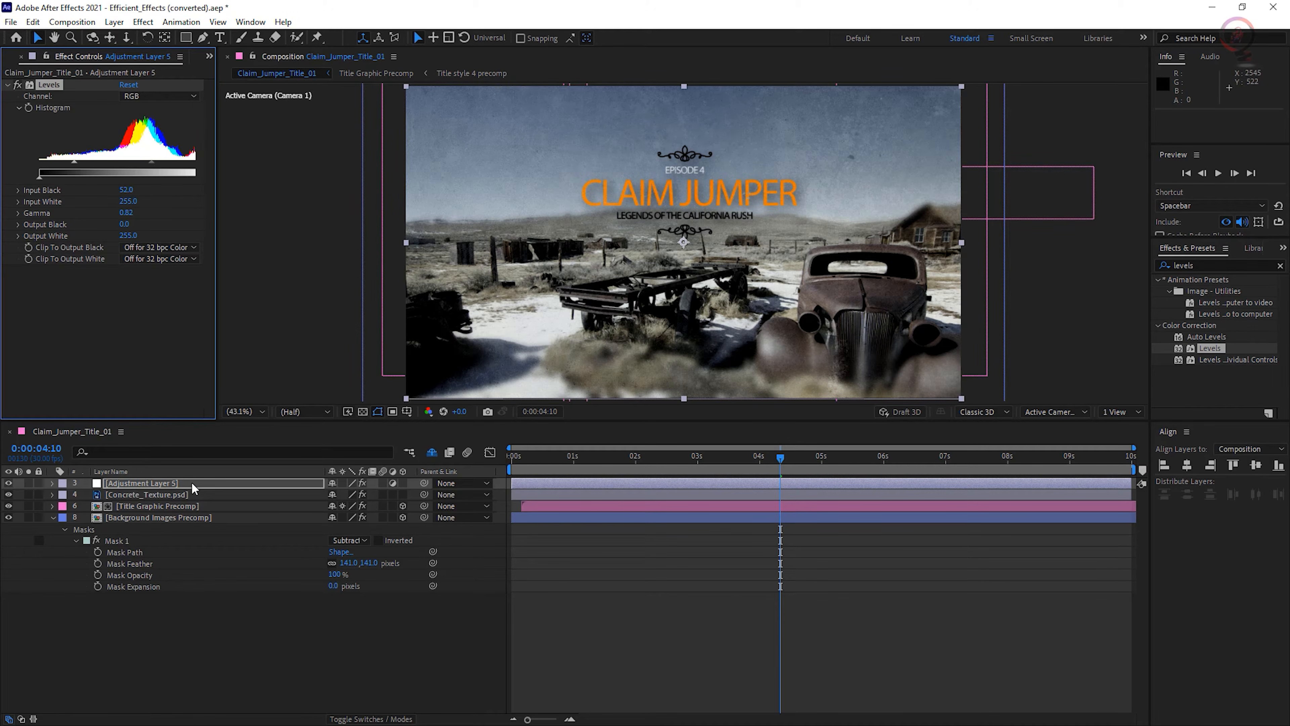
- Add an elliptical mask filling the whole frame to Adjustment Layer 5
click(211, 483)
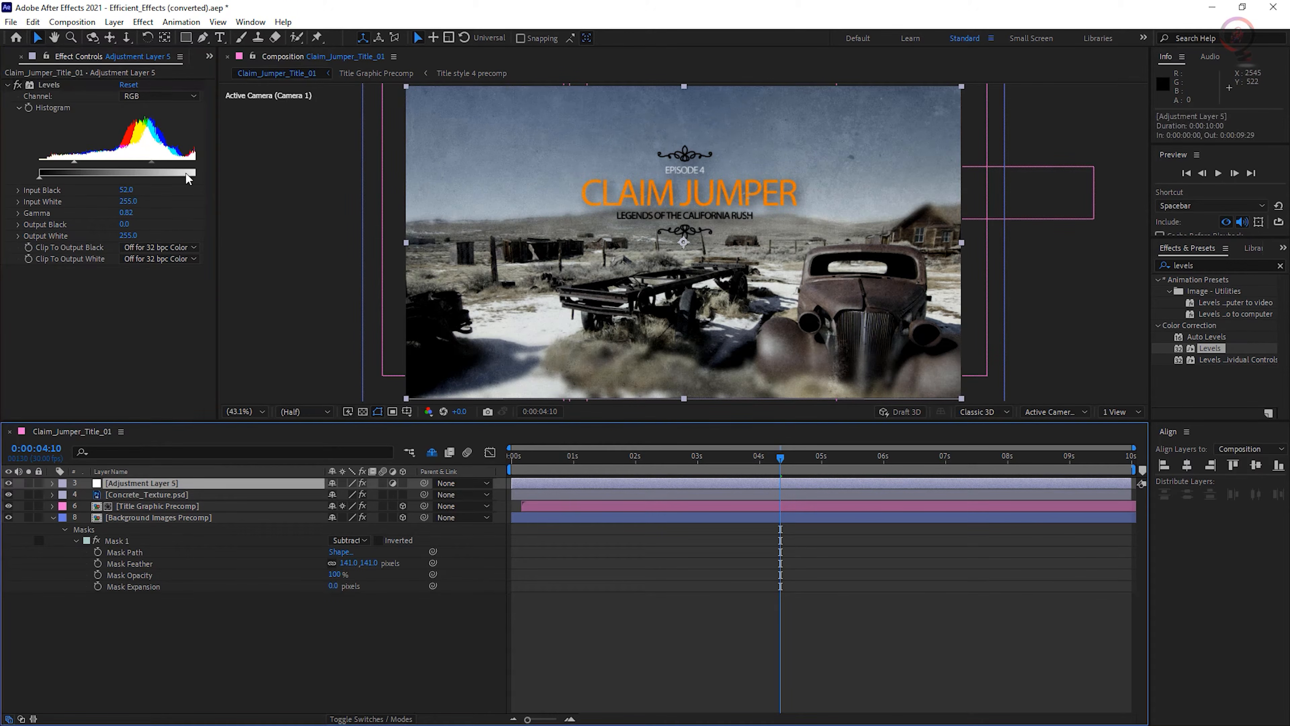
click(186, 37)
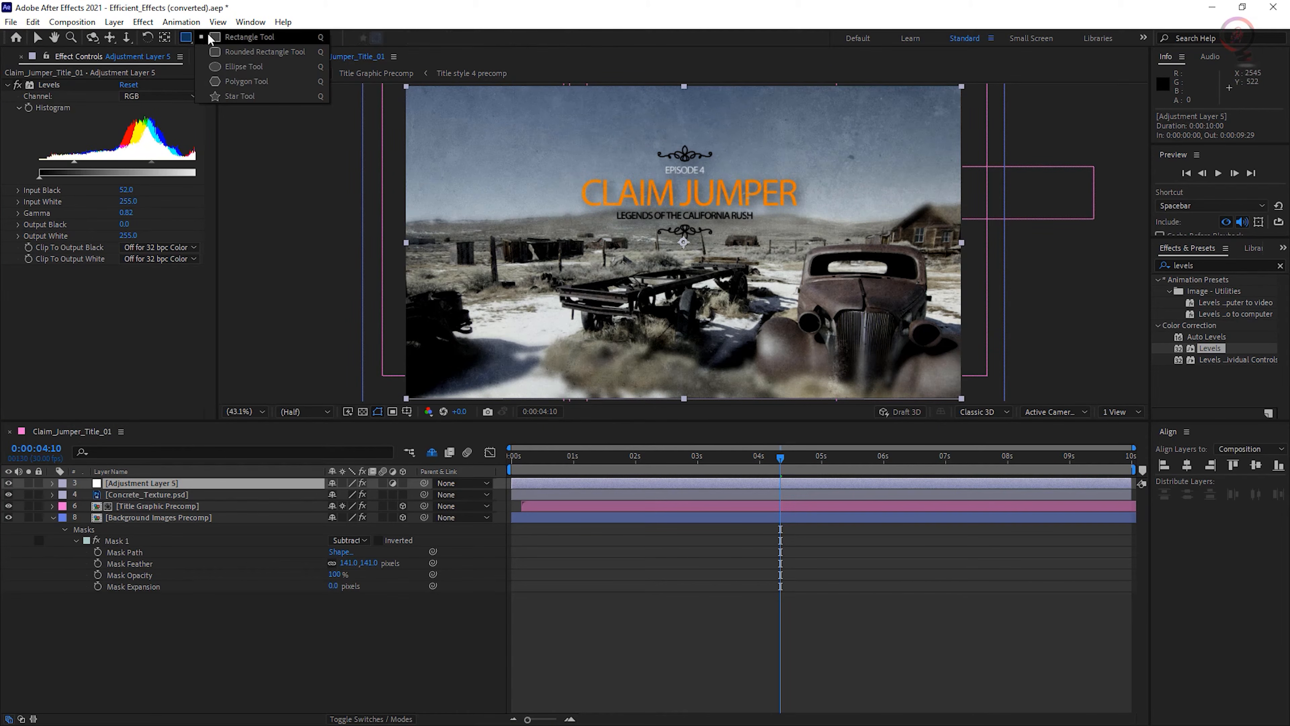
click(267, 66)
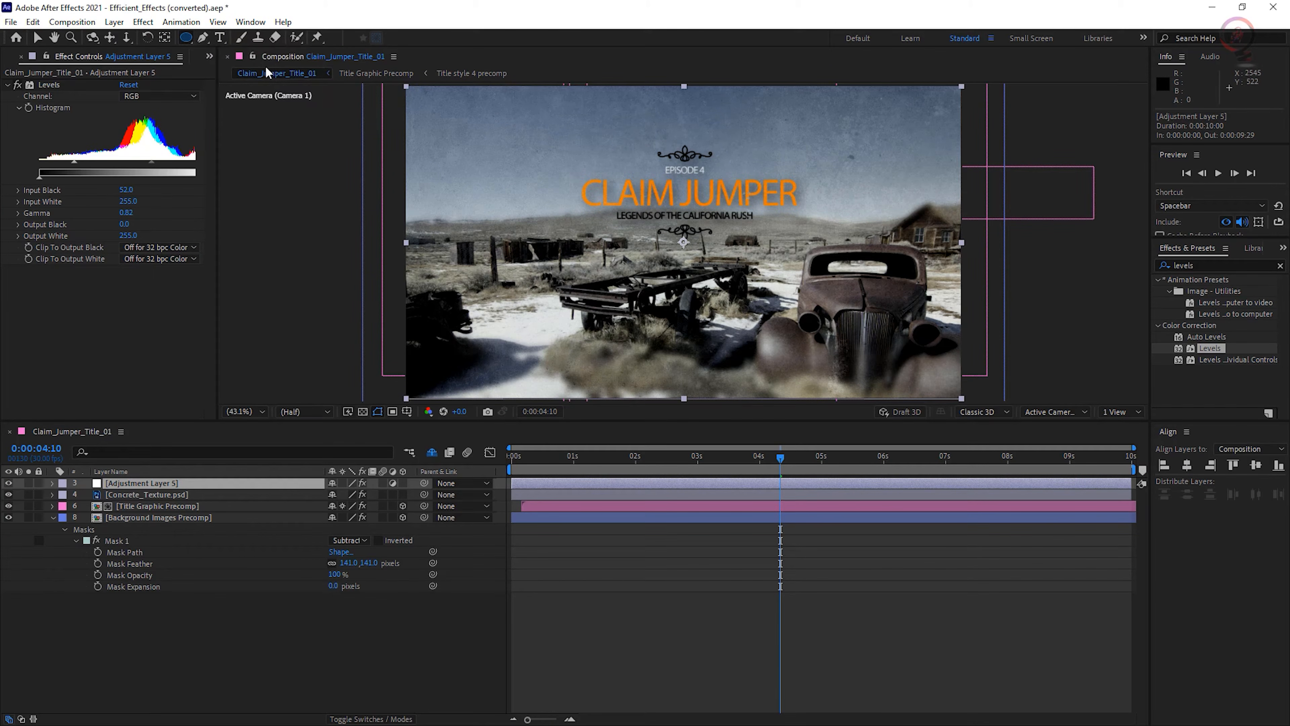
double_click(186, 37)
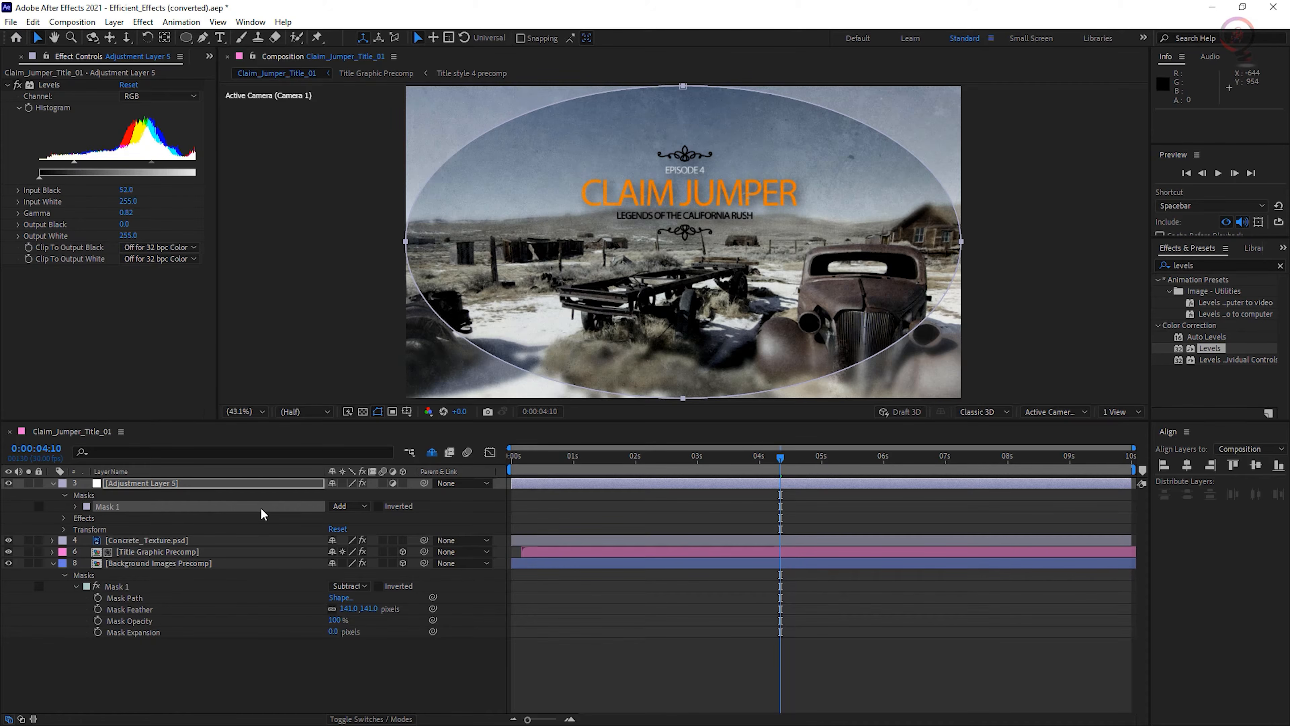
- Set the adjustment layer's Mask 1 to Subtract with a 225-pixel feather, and preview the composition up to about 0:00:09:20
click(342, 507)
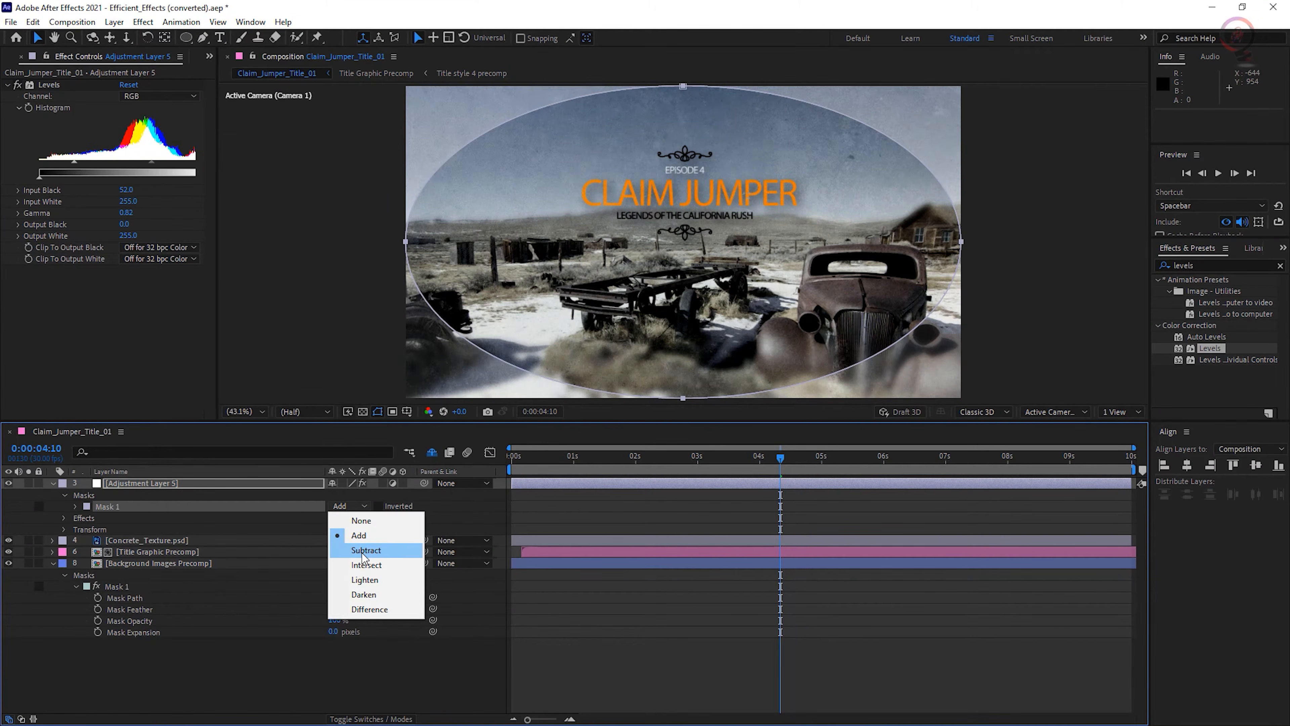
click(386, 550)
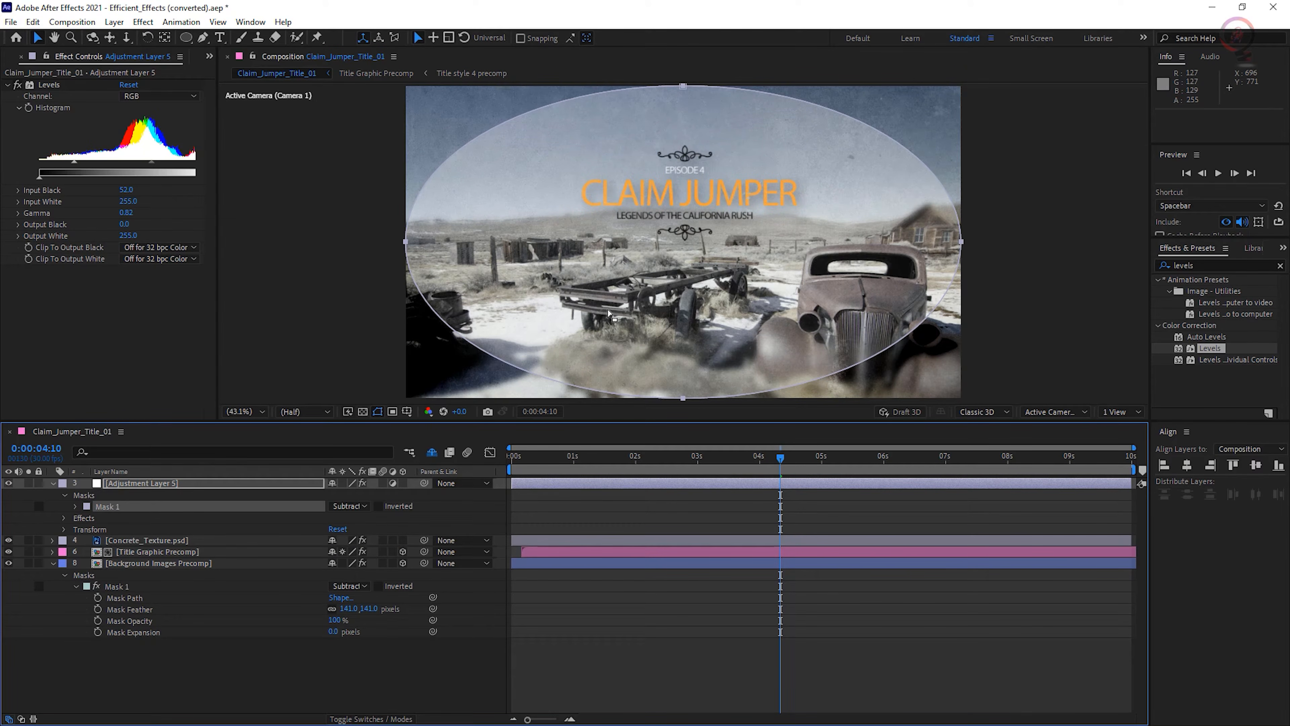
click(76, 505)
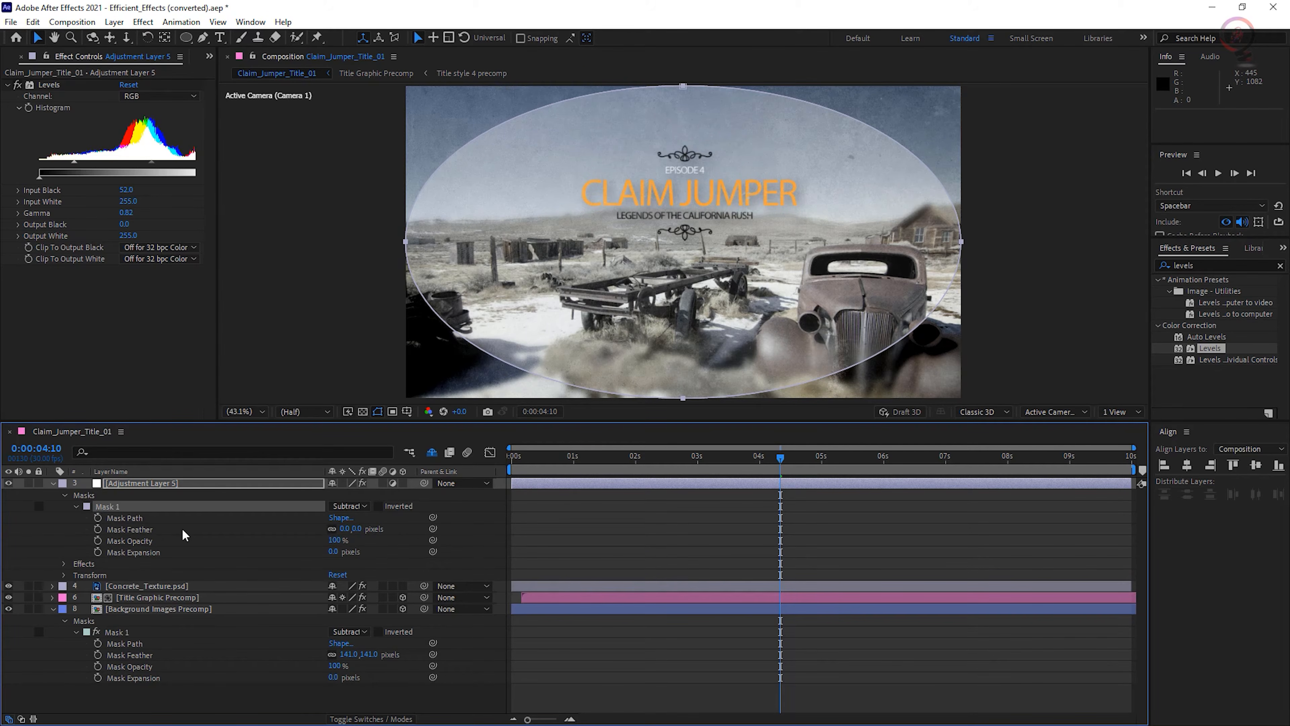
drag(346, 529, 493, 527)
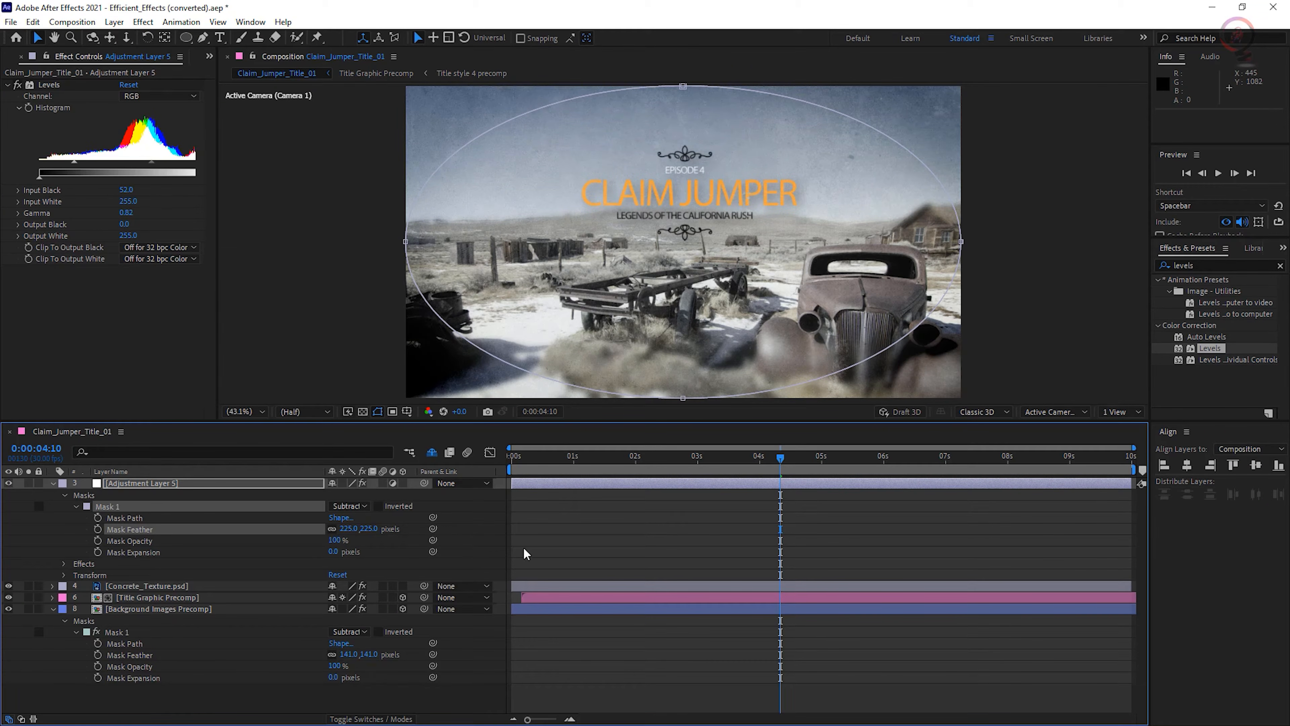
key(space)
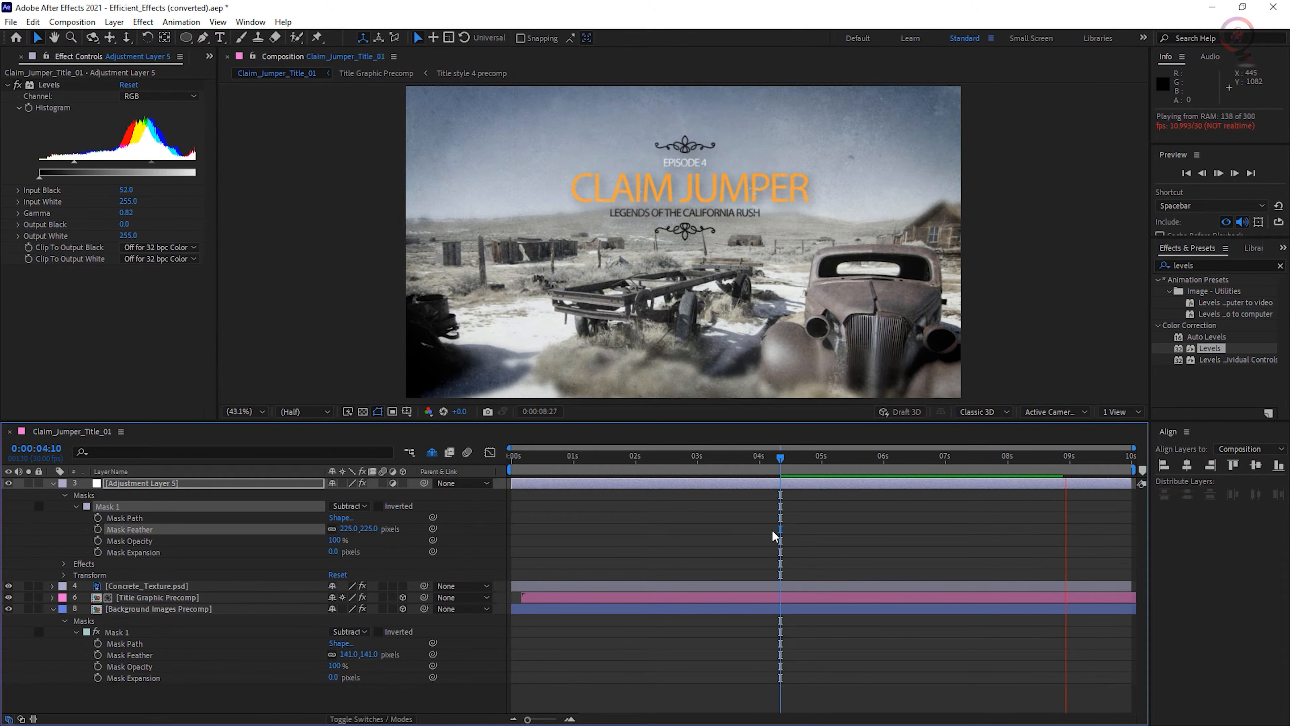
key(space)
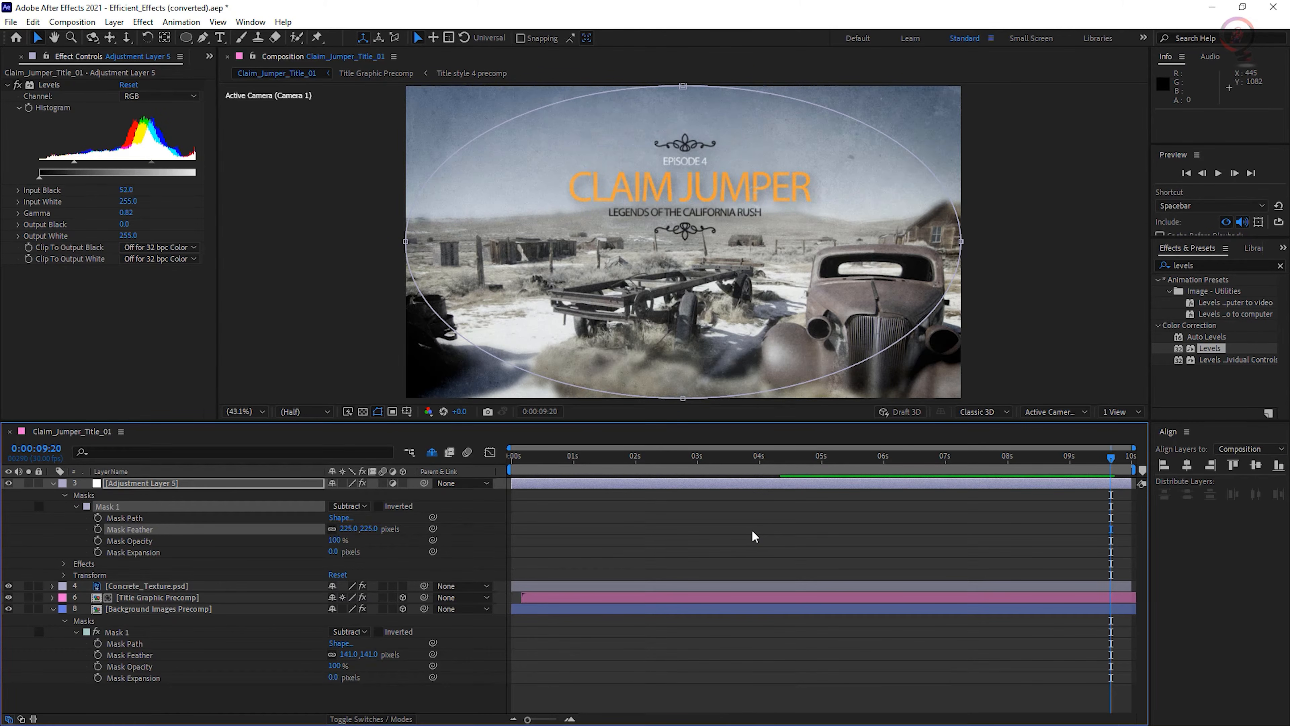
- Create a new magenta solid layer at composition size, 1920 by 1080 px
click(114, 21)
mouse_move(244, 36)
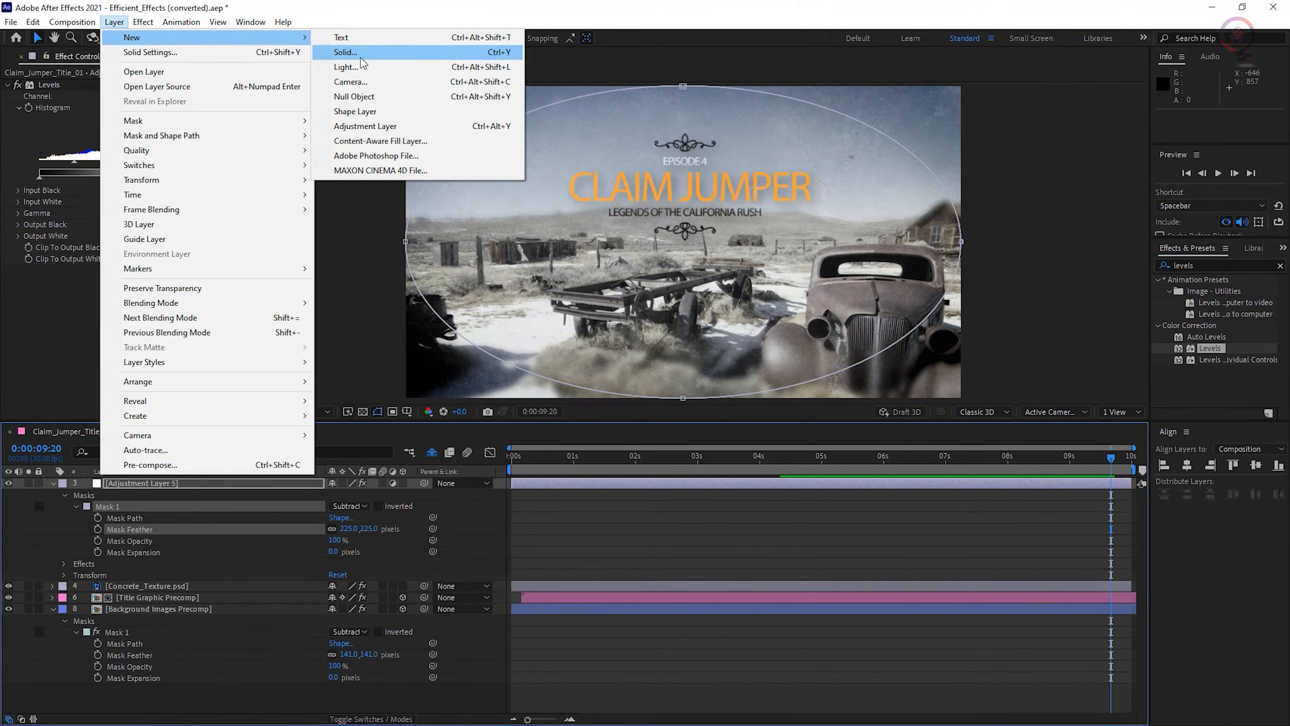
click(434, 52)
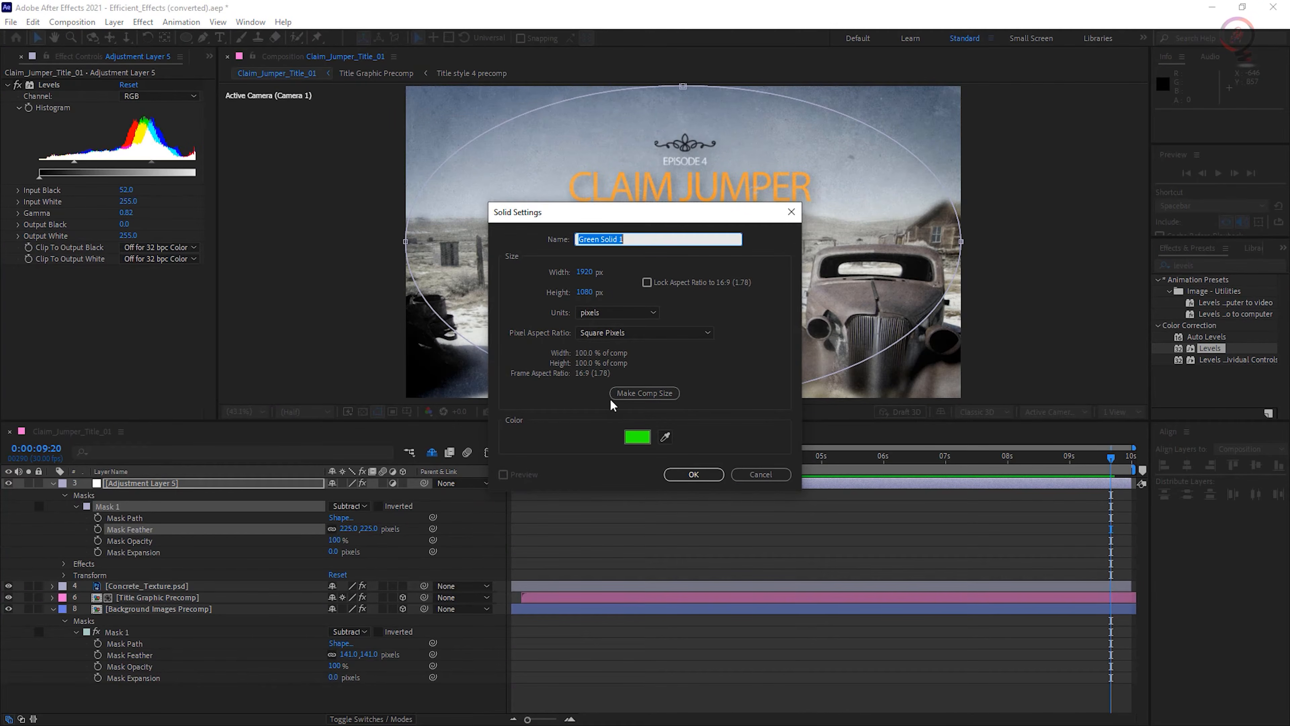
click(641, 393)
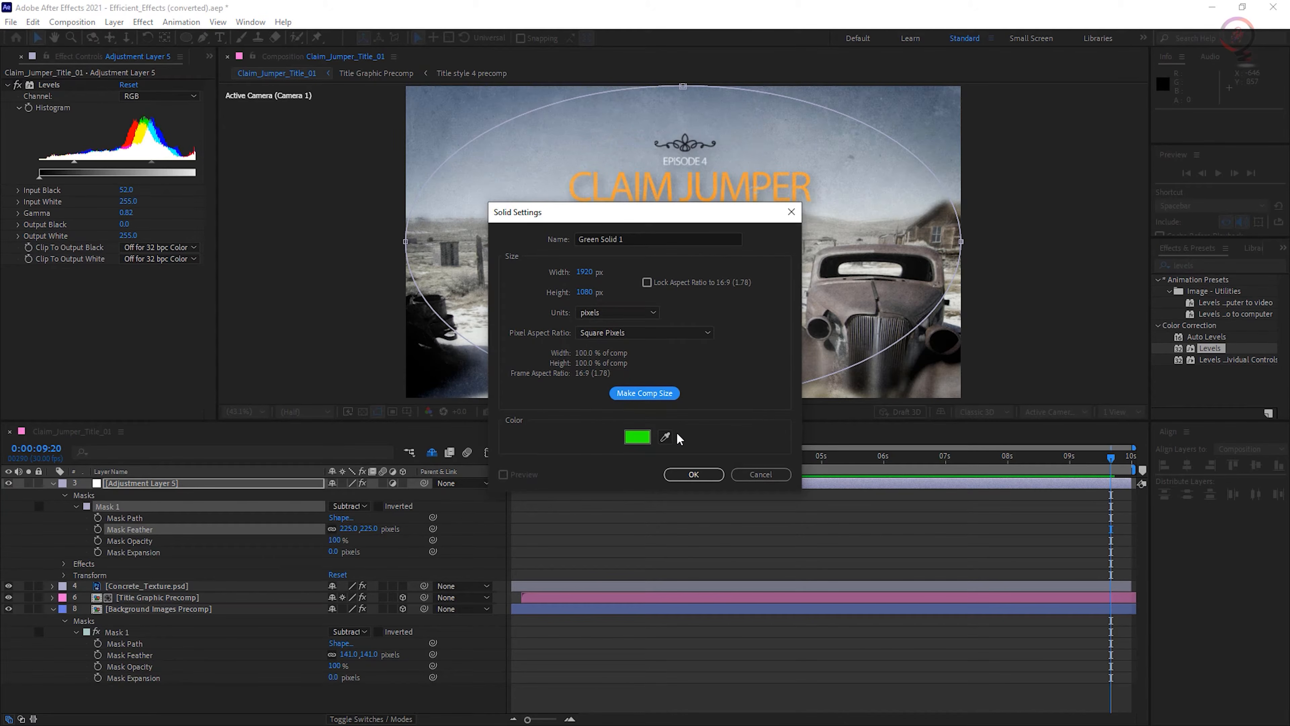
click(641, 438)
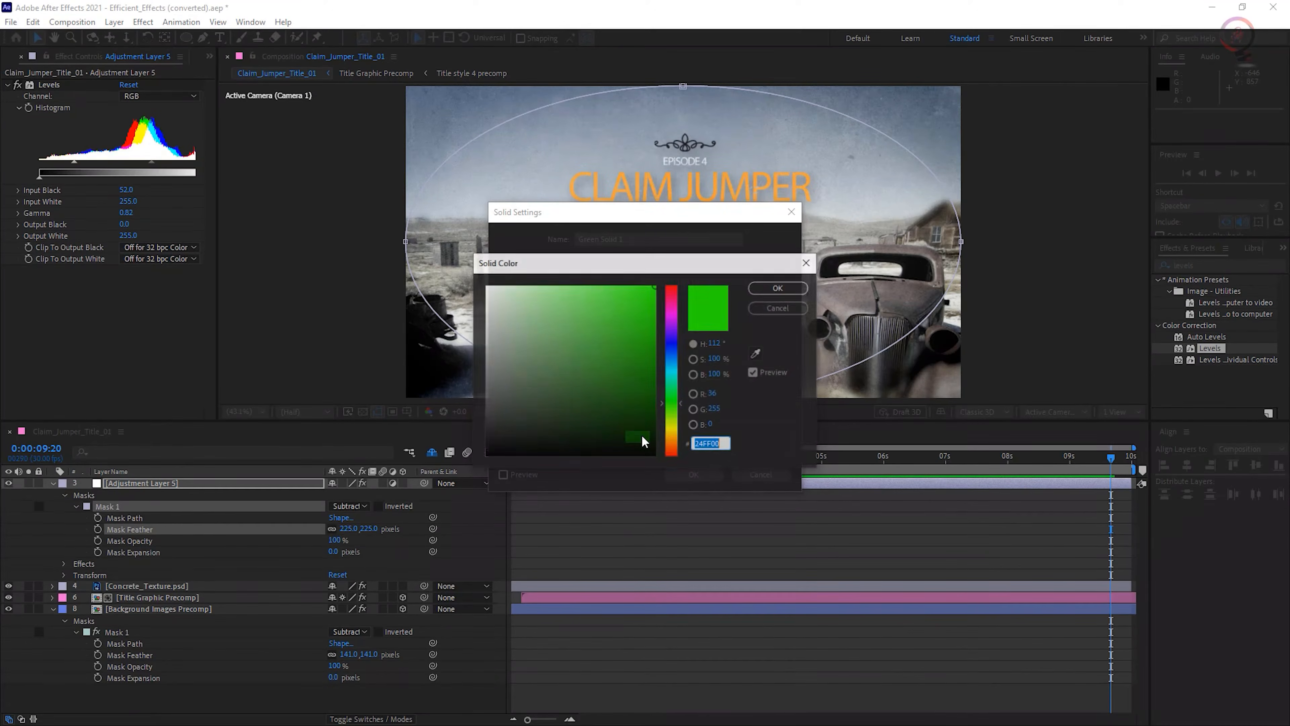
click(672, 318)
click(778, 288)
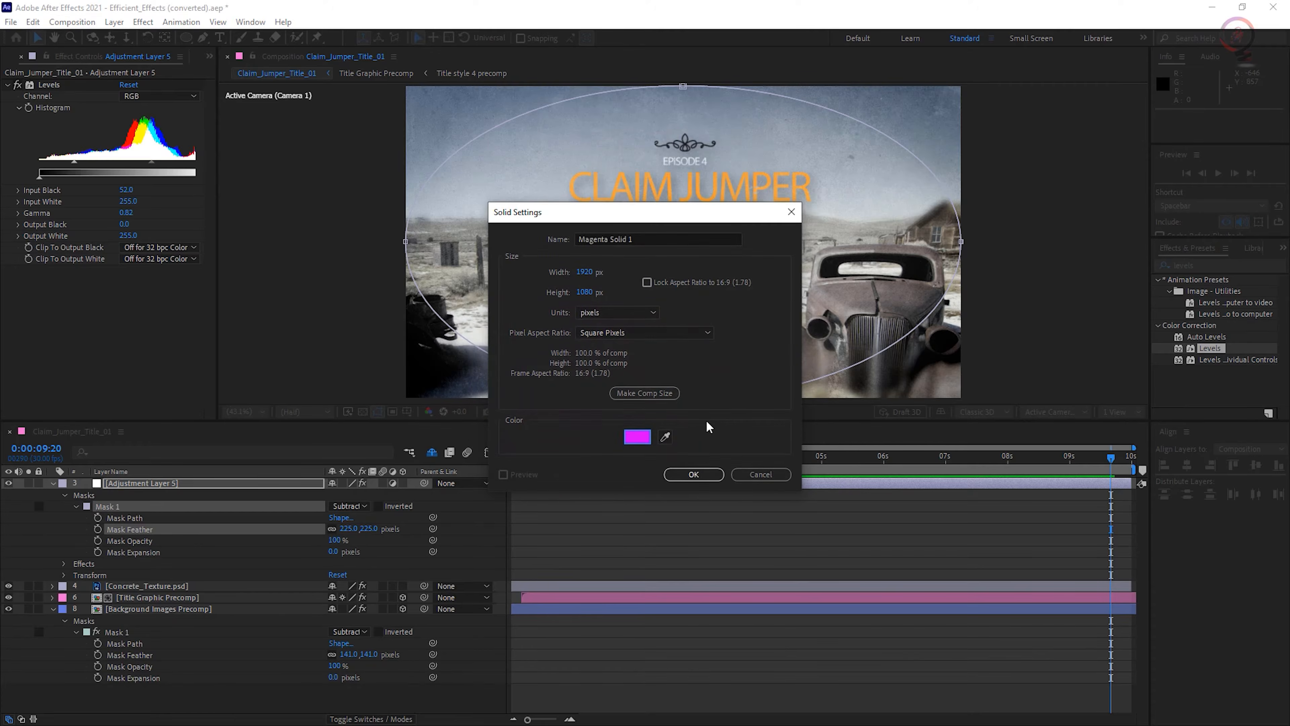
click(693, 474)
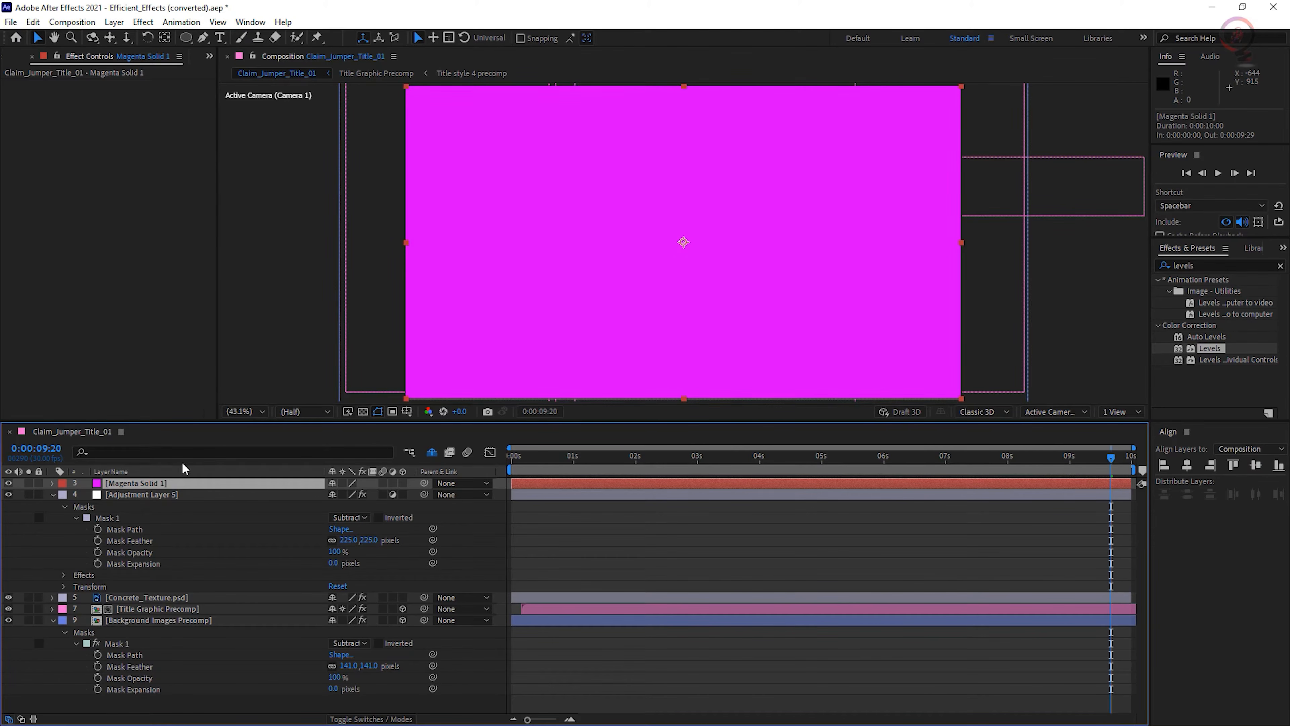
- Apply the Gradient Ramp effect to the magenta solid
click(144, 22)
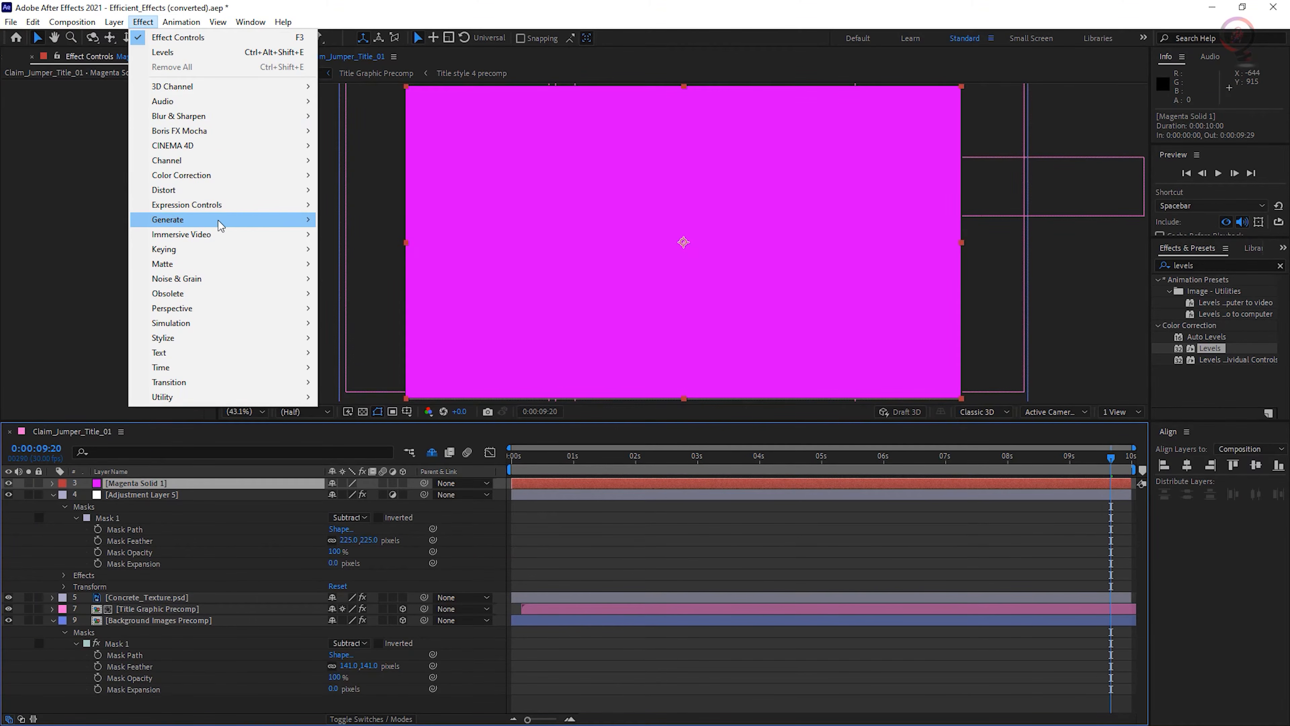
mouse_move(213, 227)
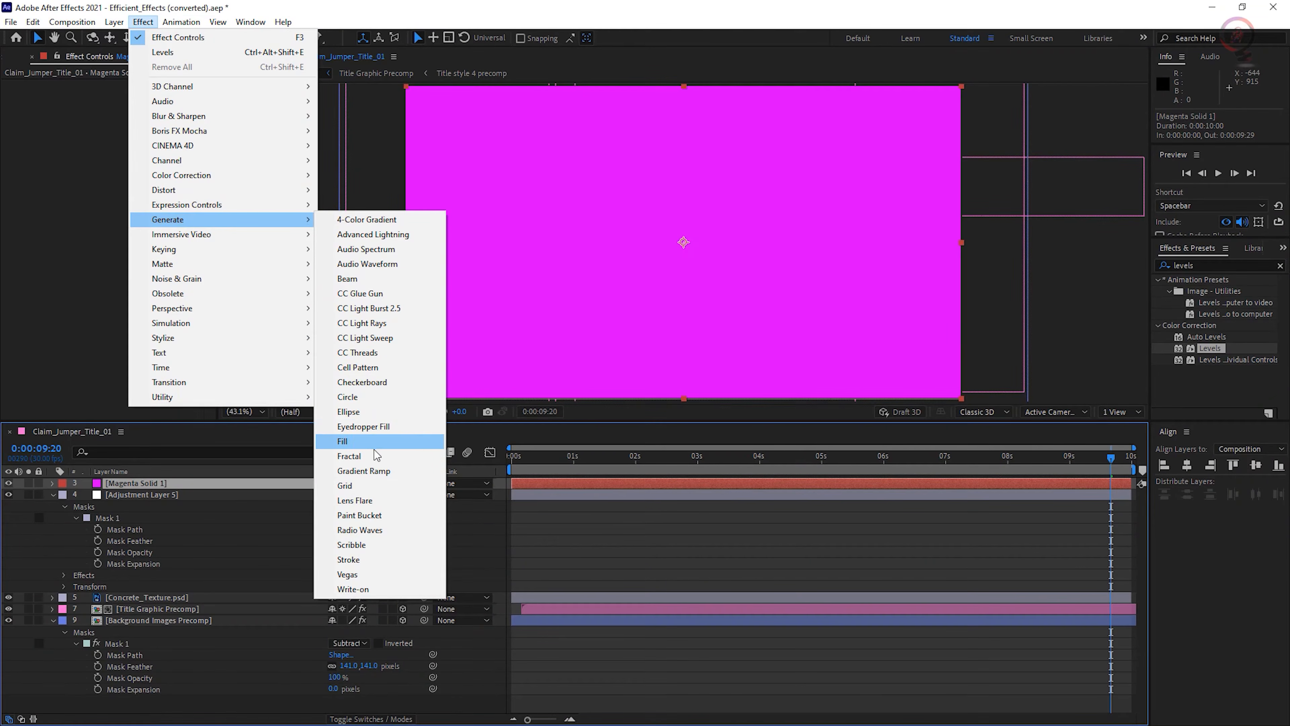
click(399, 471)
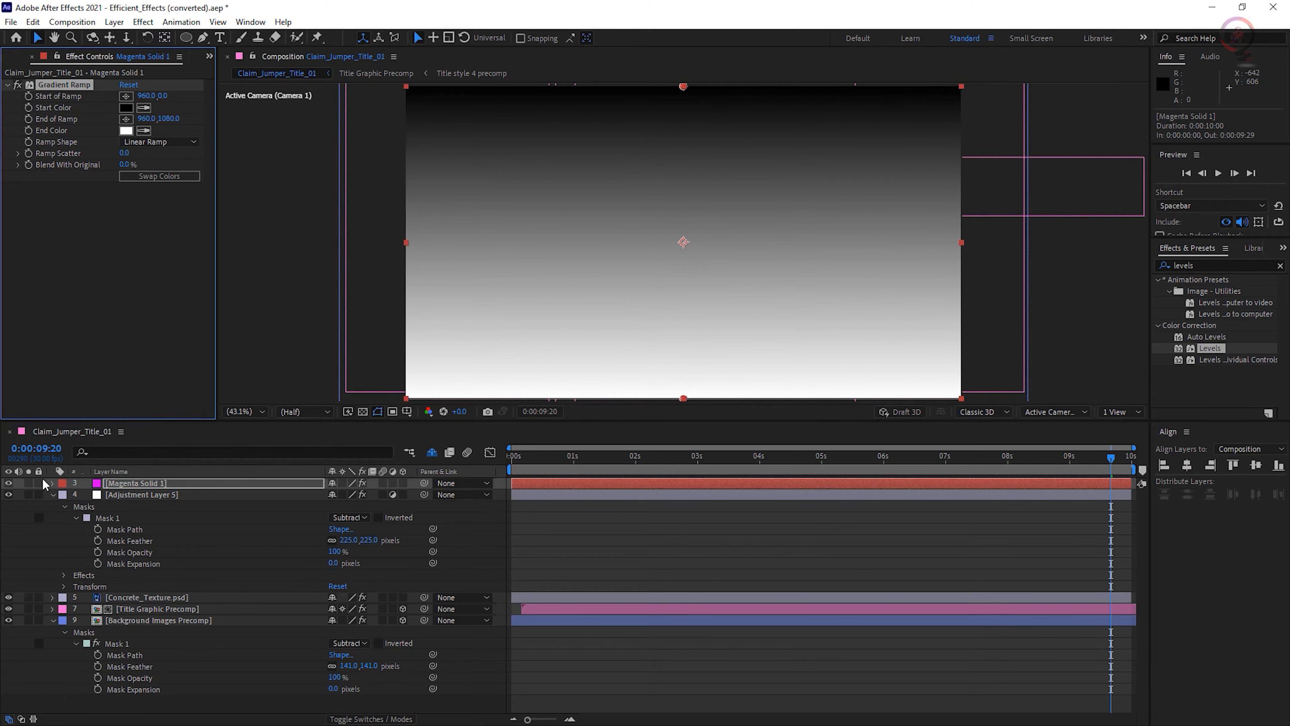
- Hide the solid and sample the orange of the CLAIM JUMPER title as the ramp's Start Color and End Color
click(9, 483)
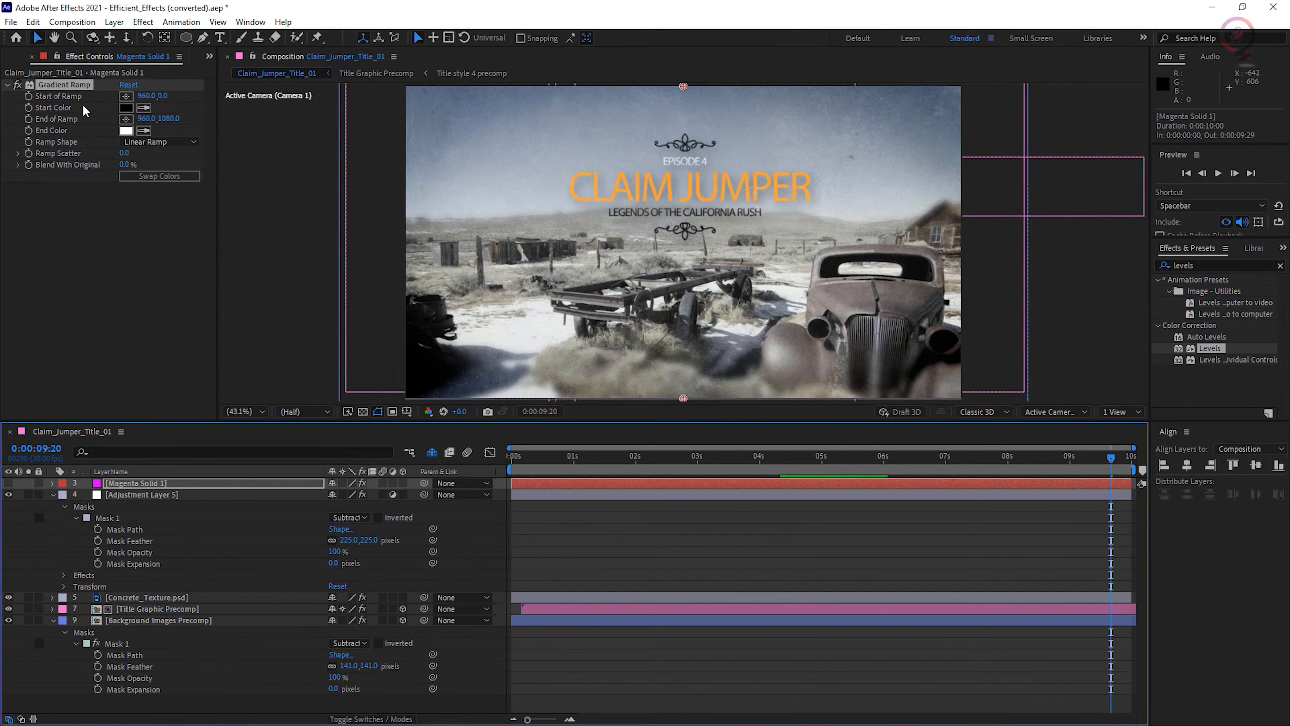
click(144, 110)
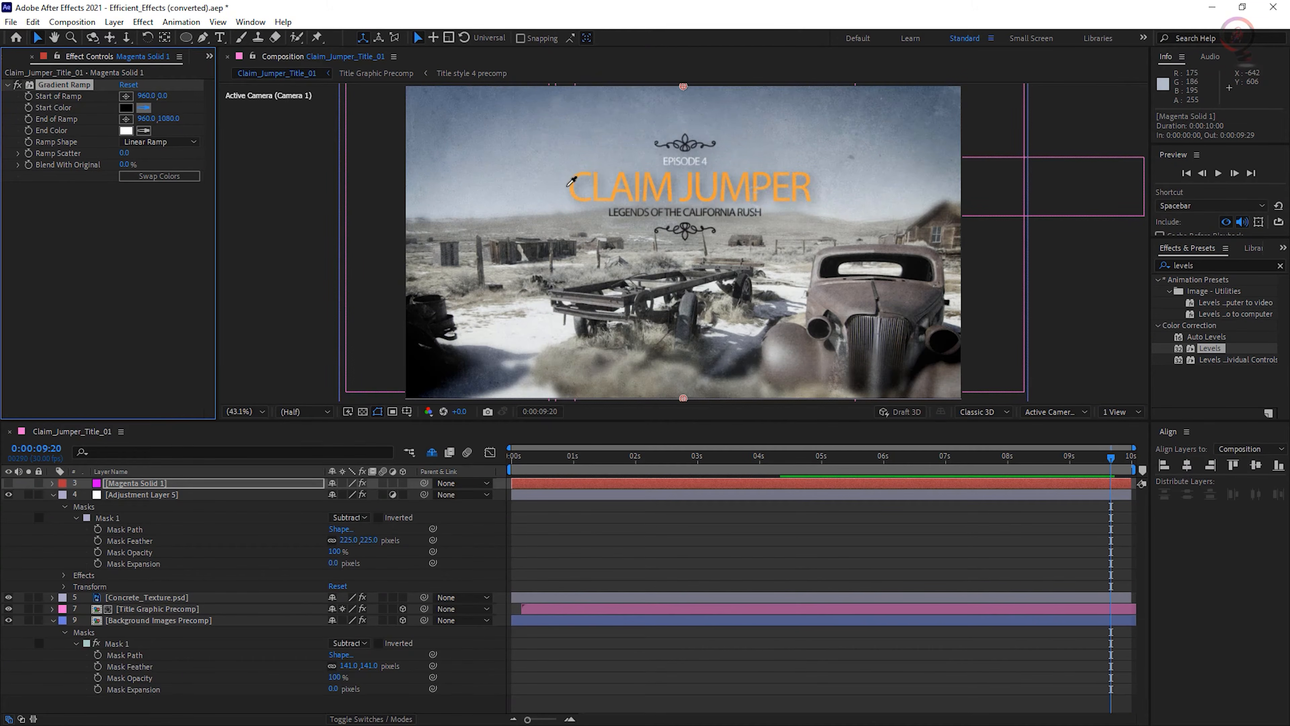
click(577, 175)
click(144, 132)
- Shift the ramp's Start Color to yellow EFE651 and make the magenta solid visible again
click(125, 108)
click(127, 107)
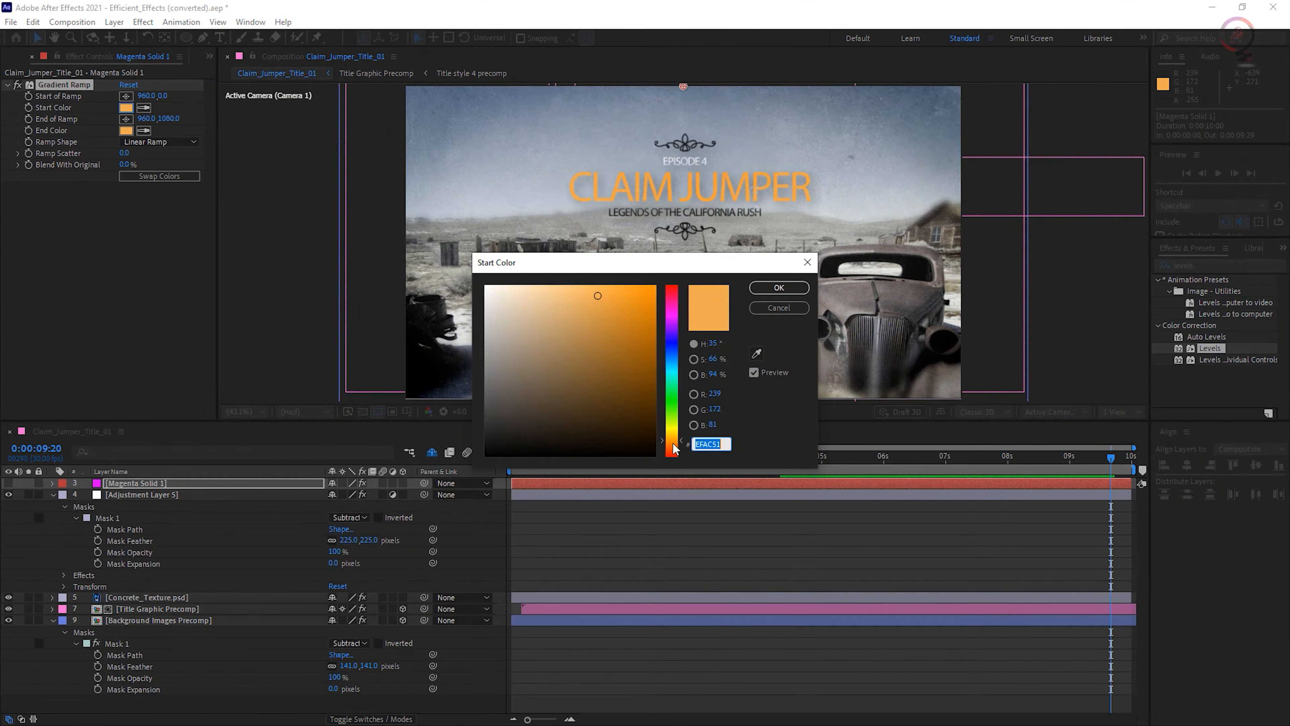
drag(681, 441, 680, 430)
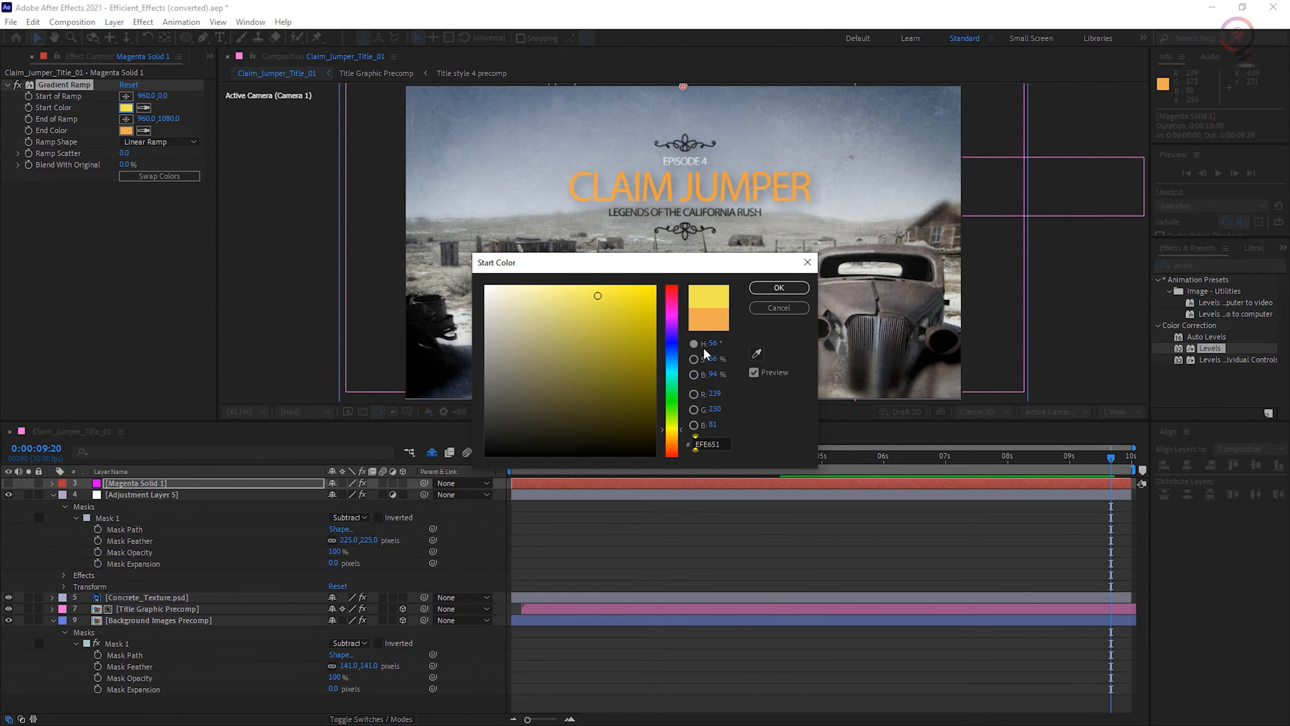
click(779, 288)
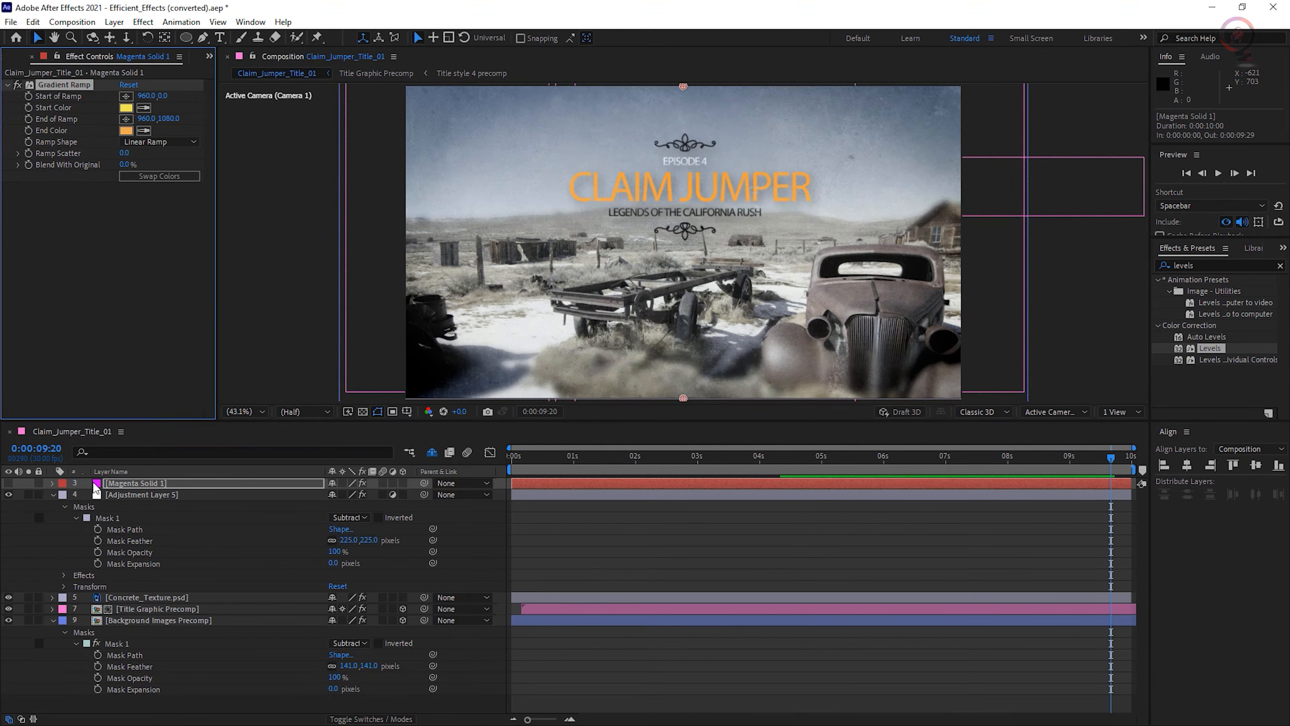
click(9, 483)
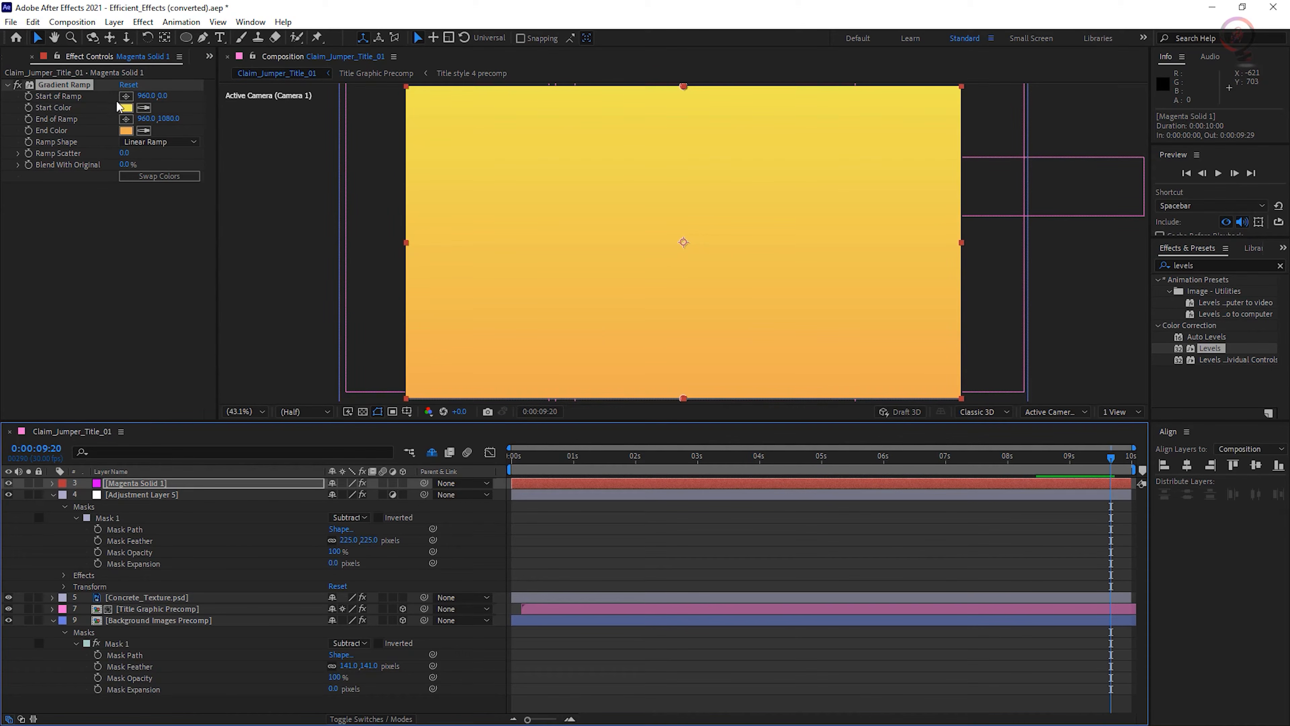
- Change the gradient to Radial Ramp, starting at the frame centre (959.2, 538.8) and ending just outside its lower-left corner (-32.5, 1084.6)
click(168, 141)
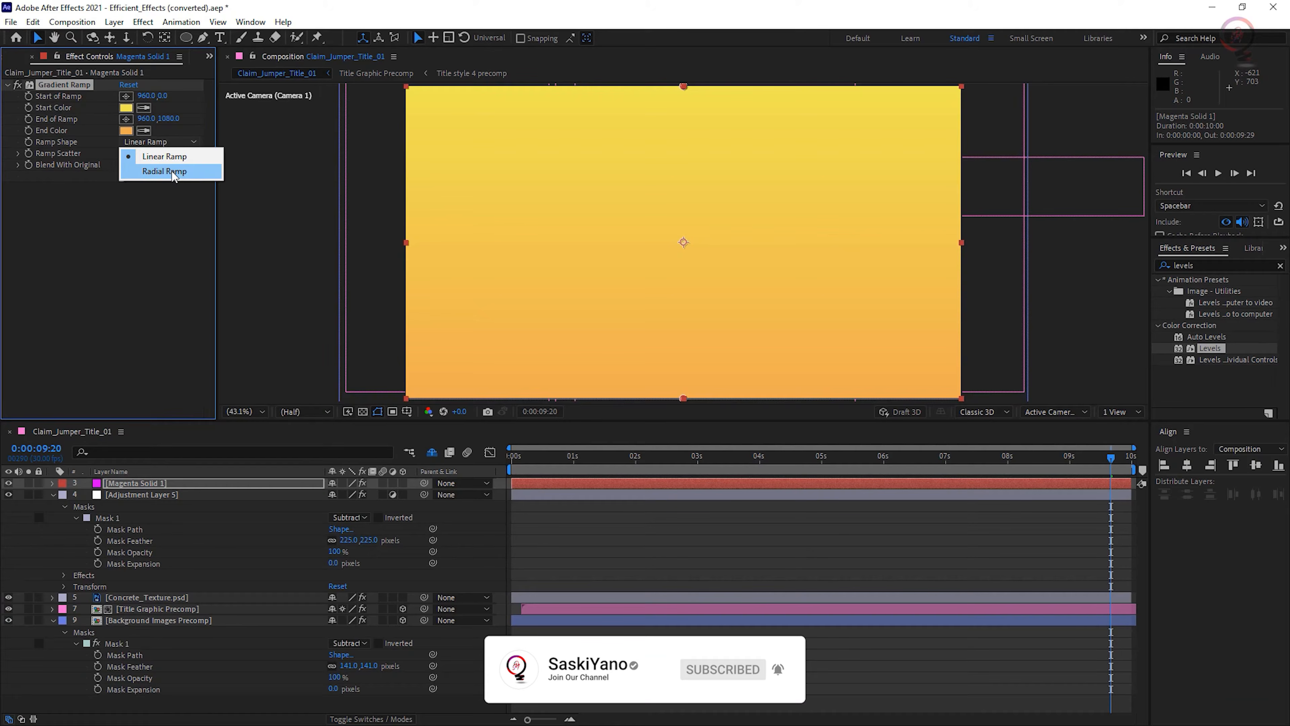
click(173, 172)
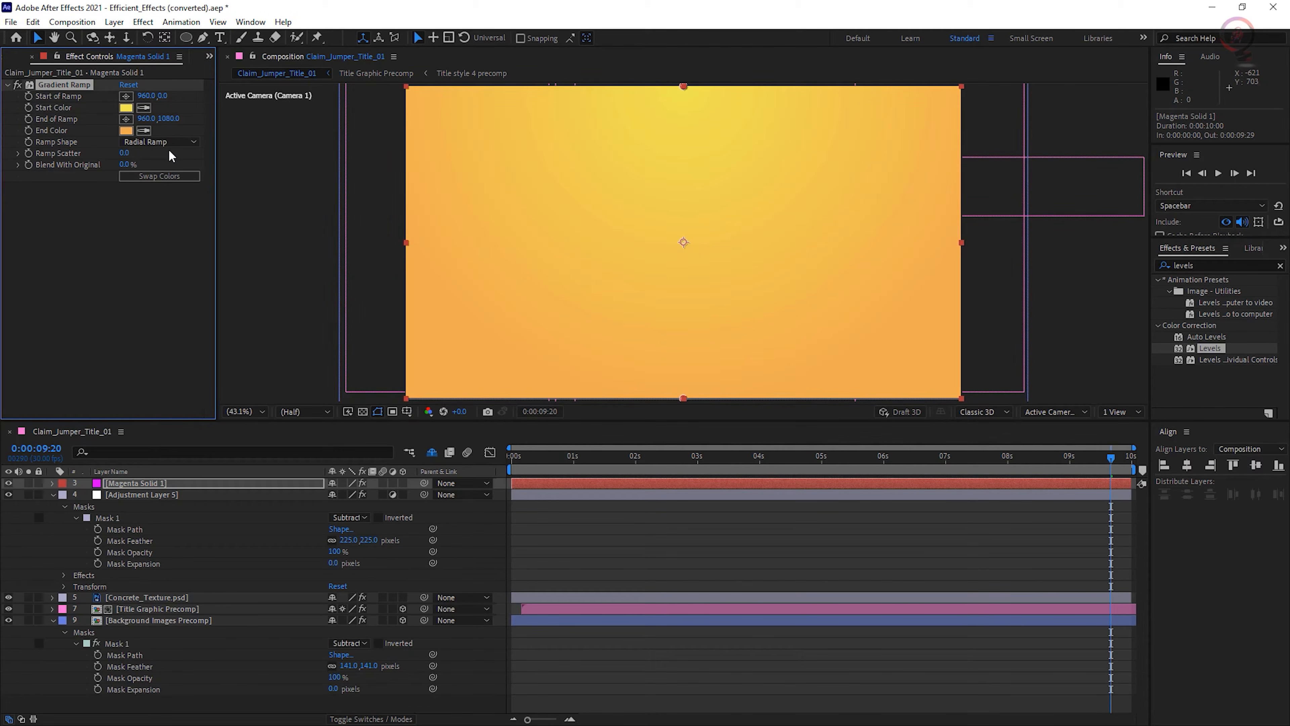
click(126, 96)
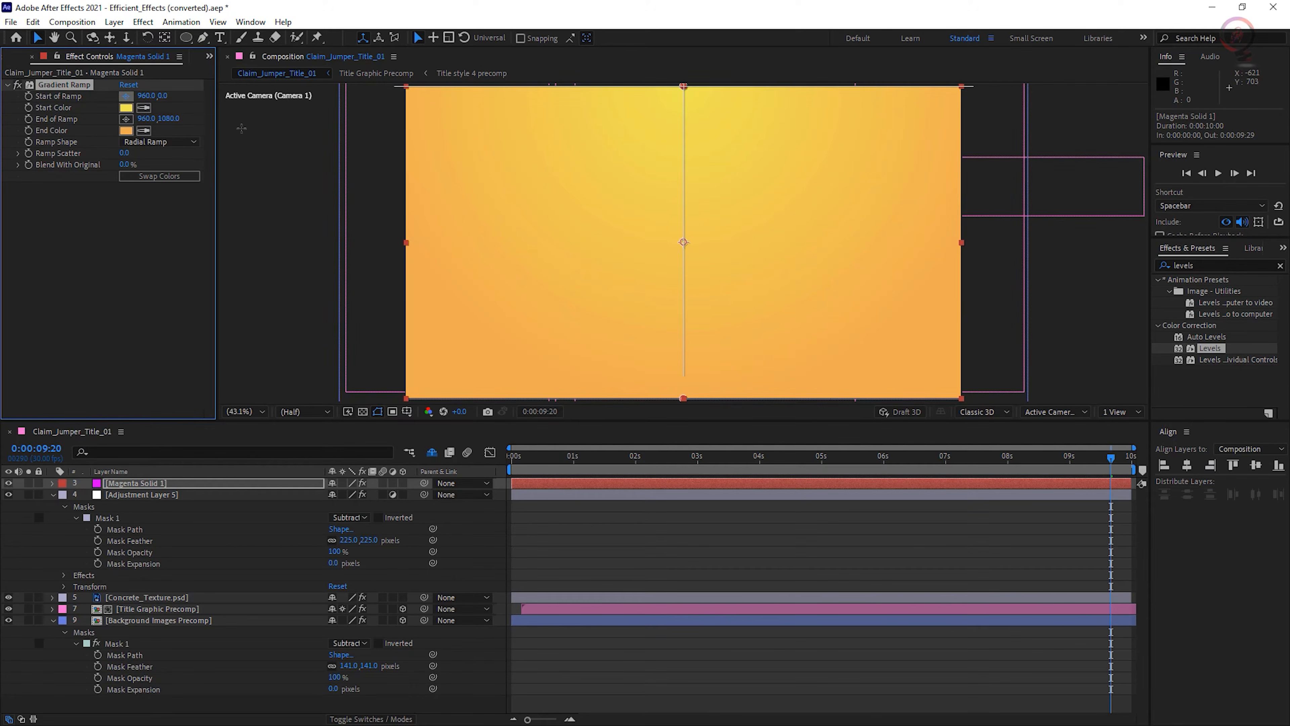
click(683, 242)
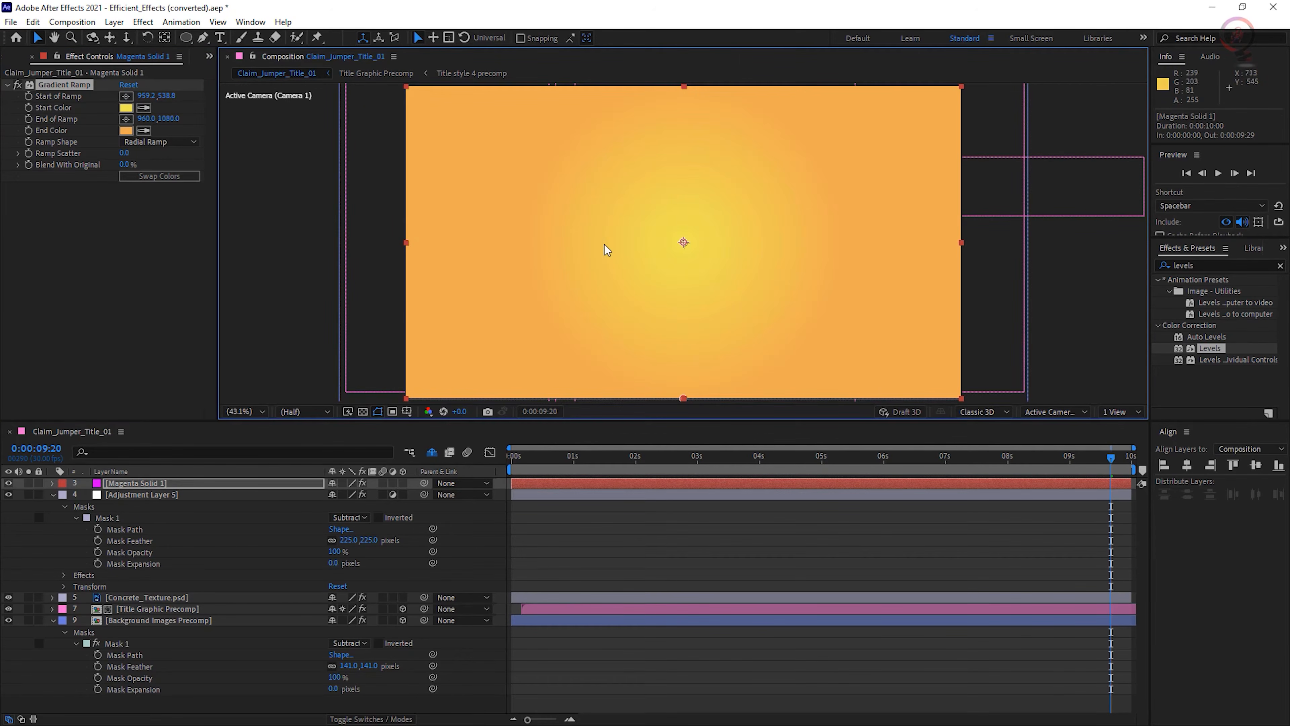
click(126, 123)
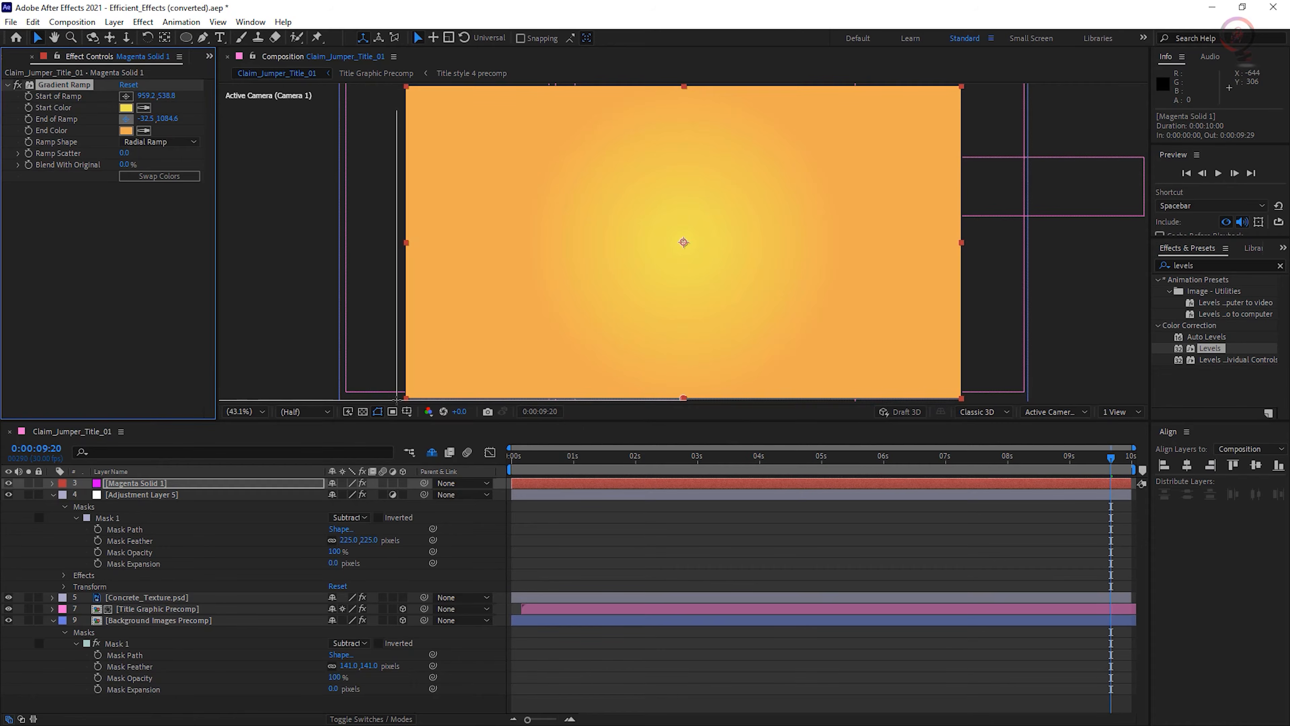
click(396, 398)
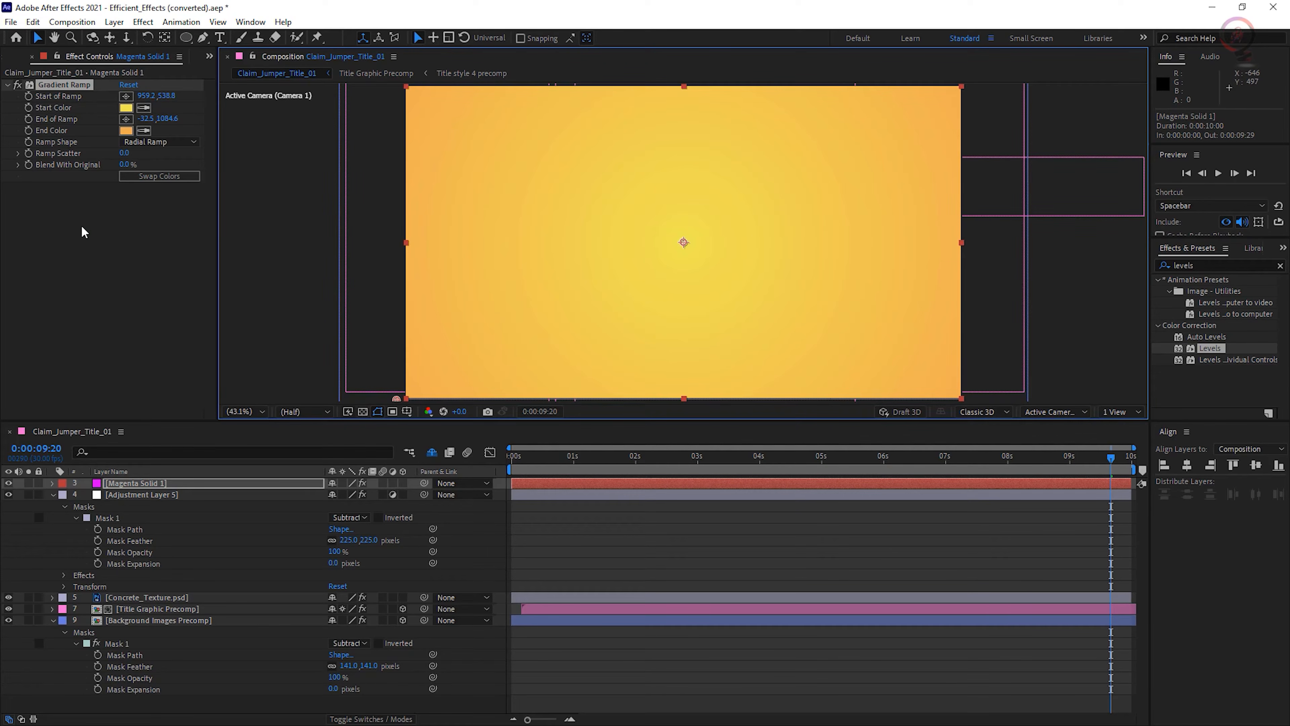
- Apply the Noise effect to the solid with Amount of Noise at 56%, and move it above Gradient Ramp in the effect order
click(143, 22)
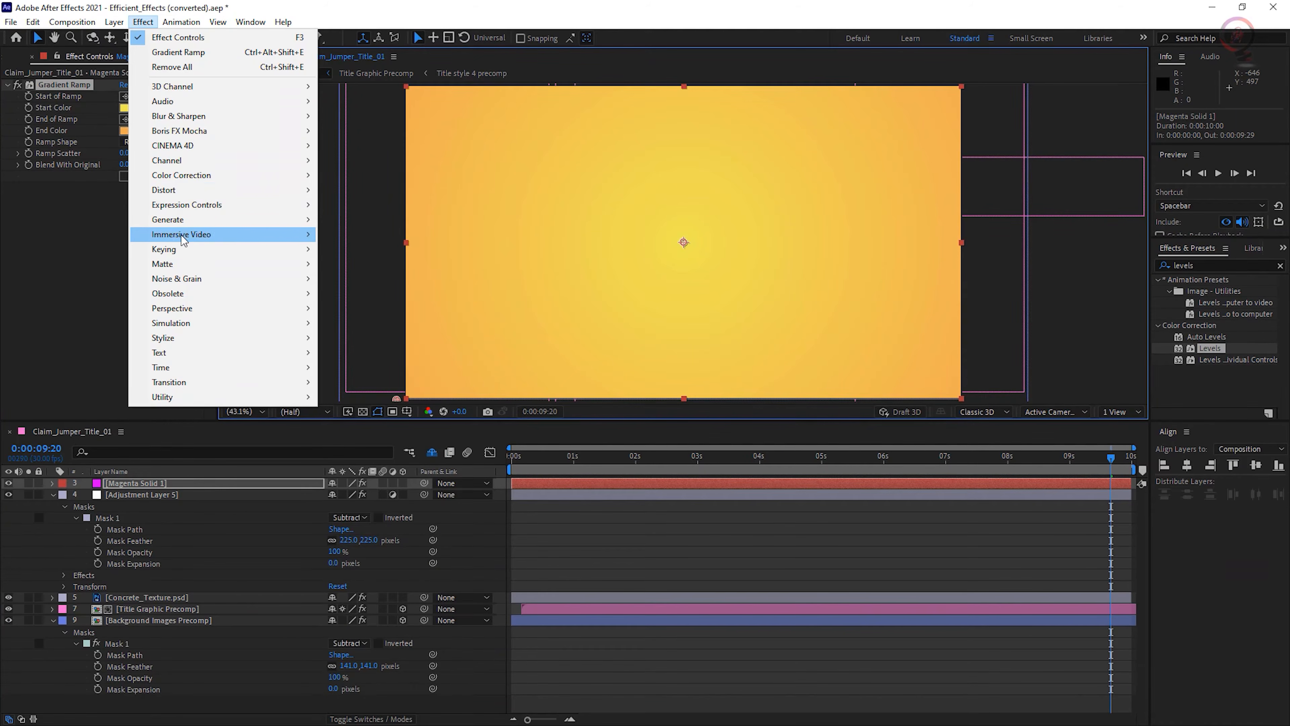
mouse_move(304, 278)
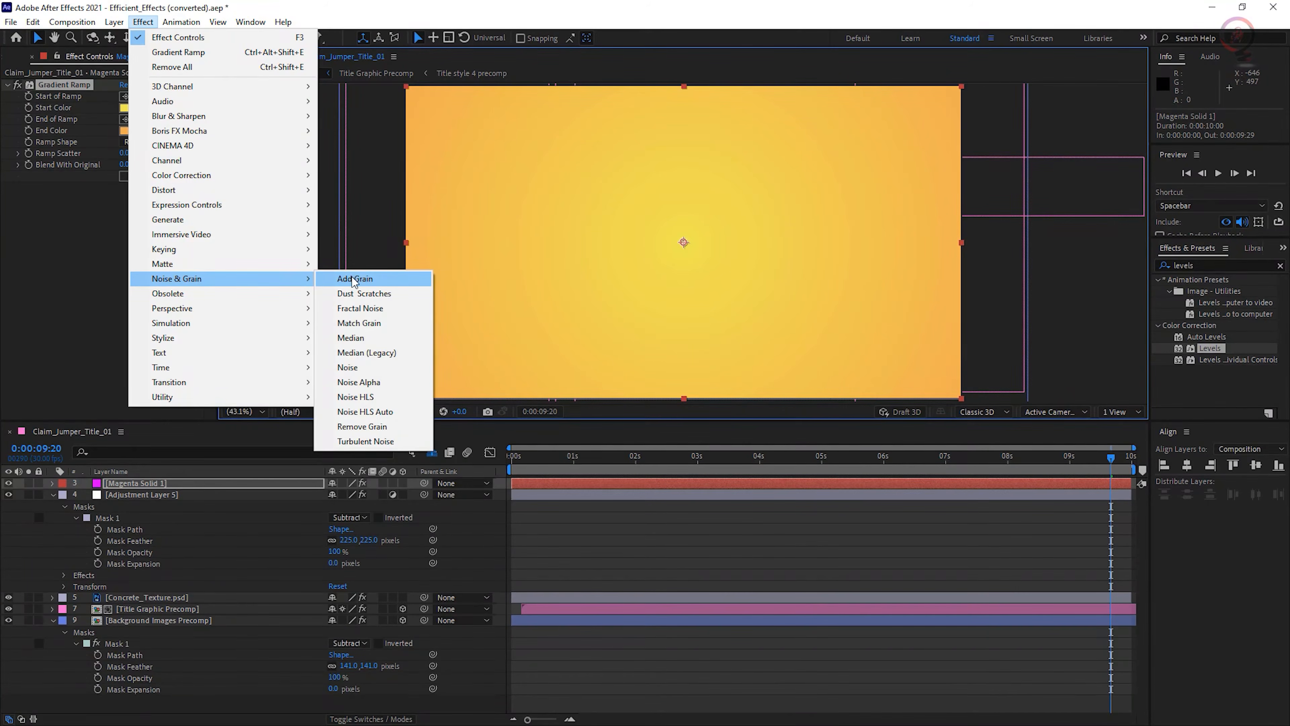
click(360, 367)
drag(125, 198, 162, 201)
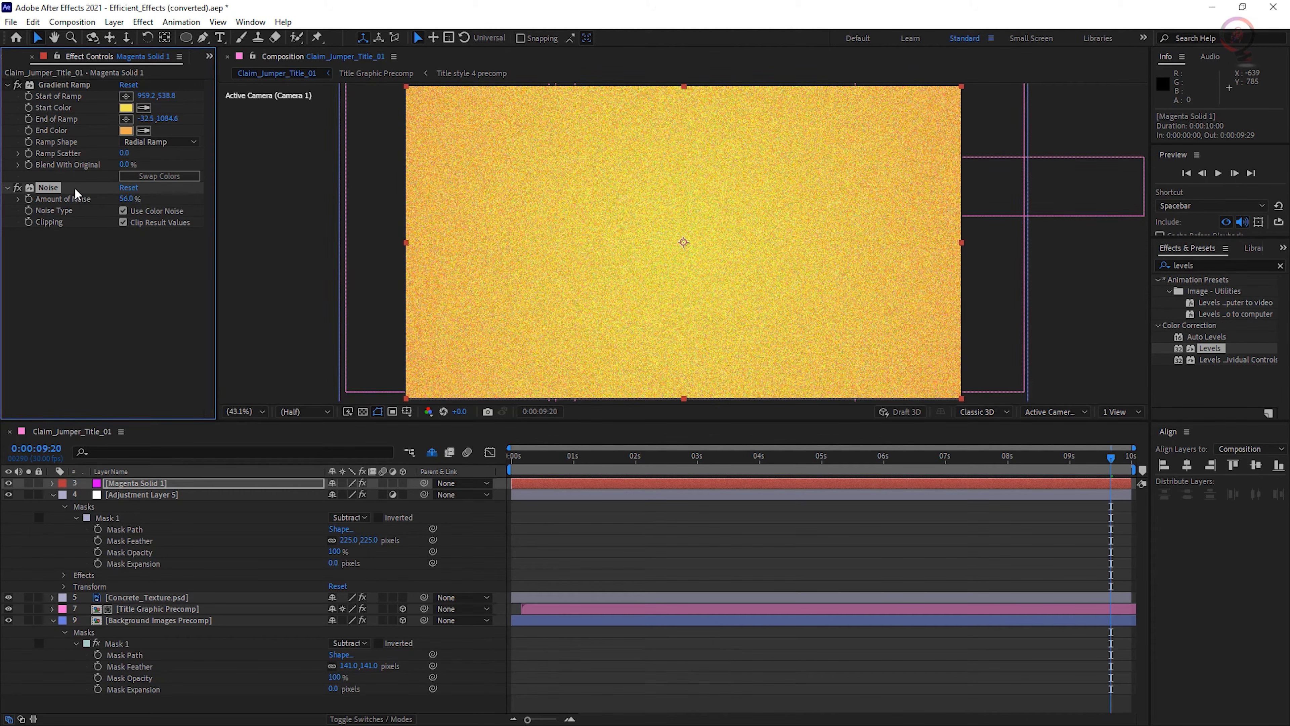
drag(74, 188, 81, 81)
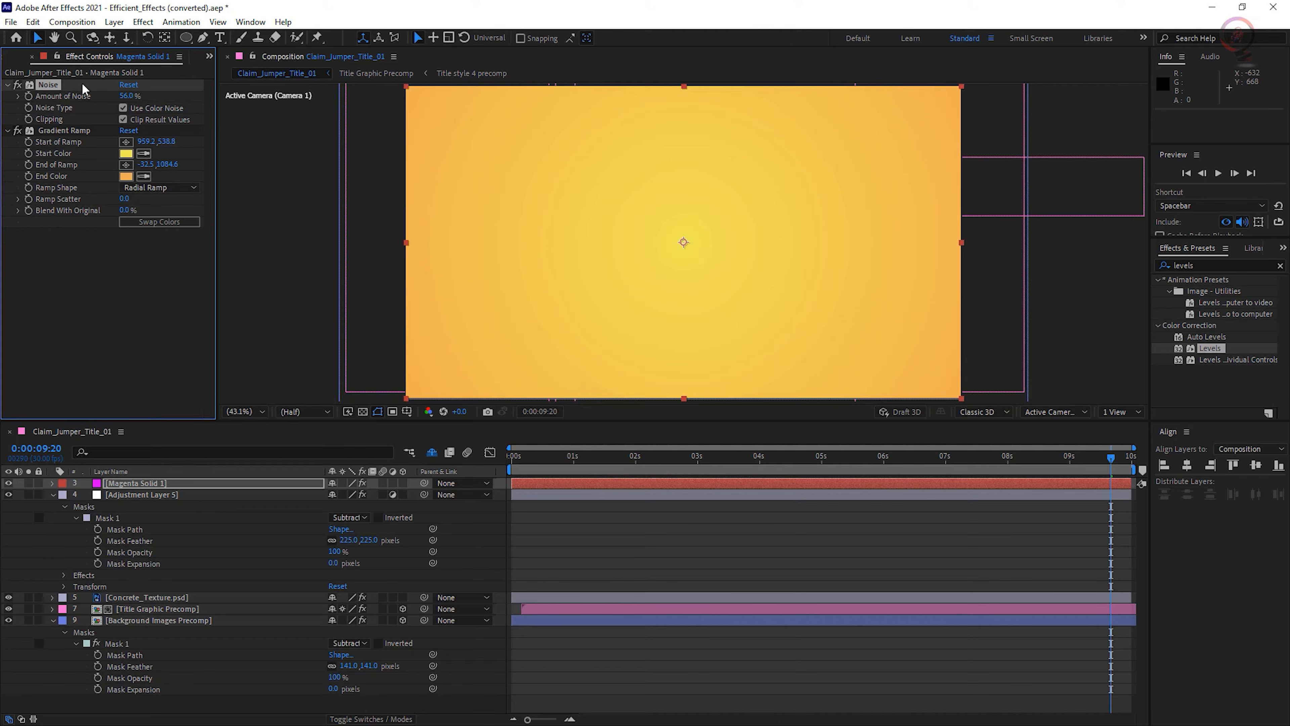
- Remove the Noise effect from the magenta solid and set the layer's blending mode to Color
key(Delete)
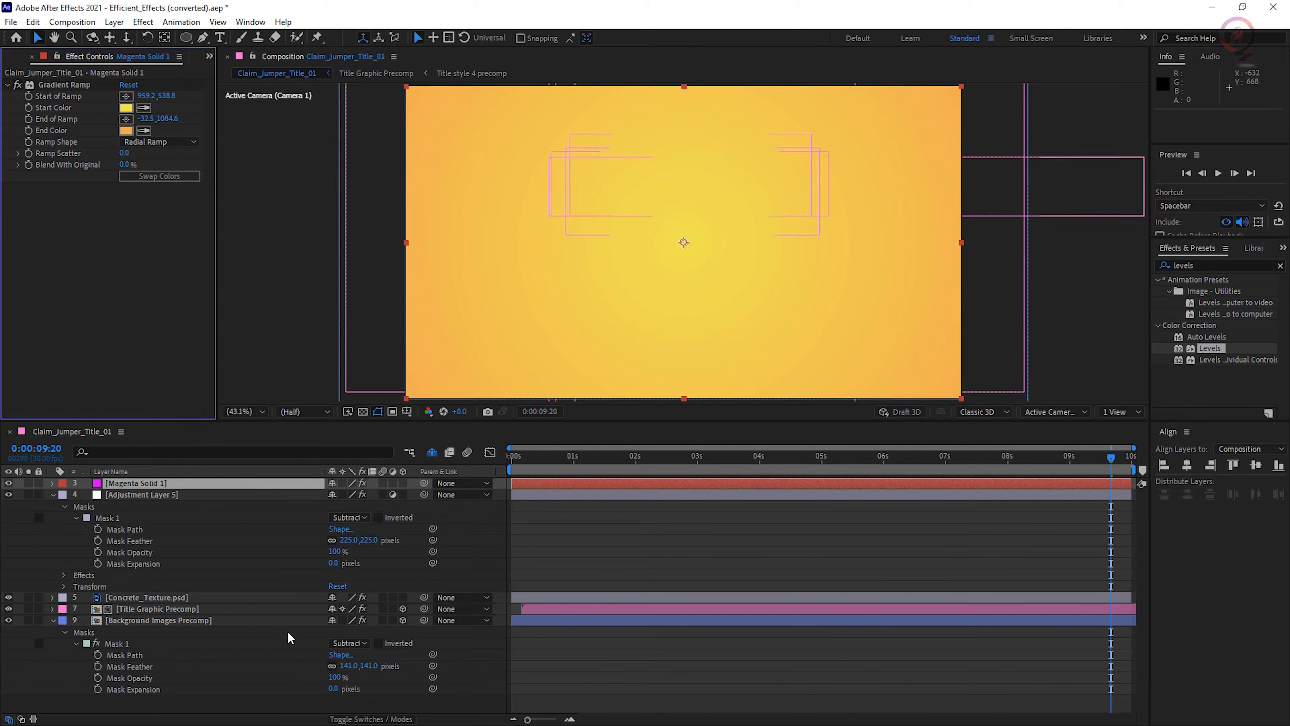
click(353, 718)
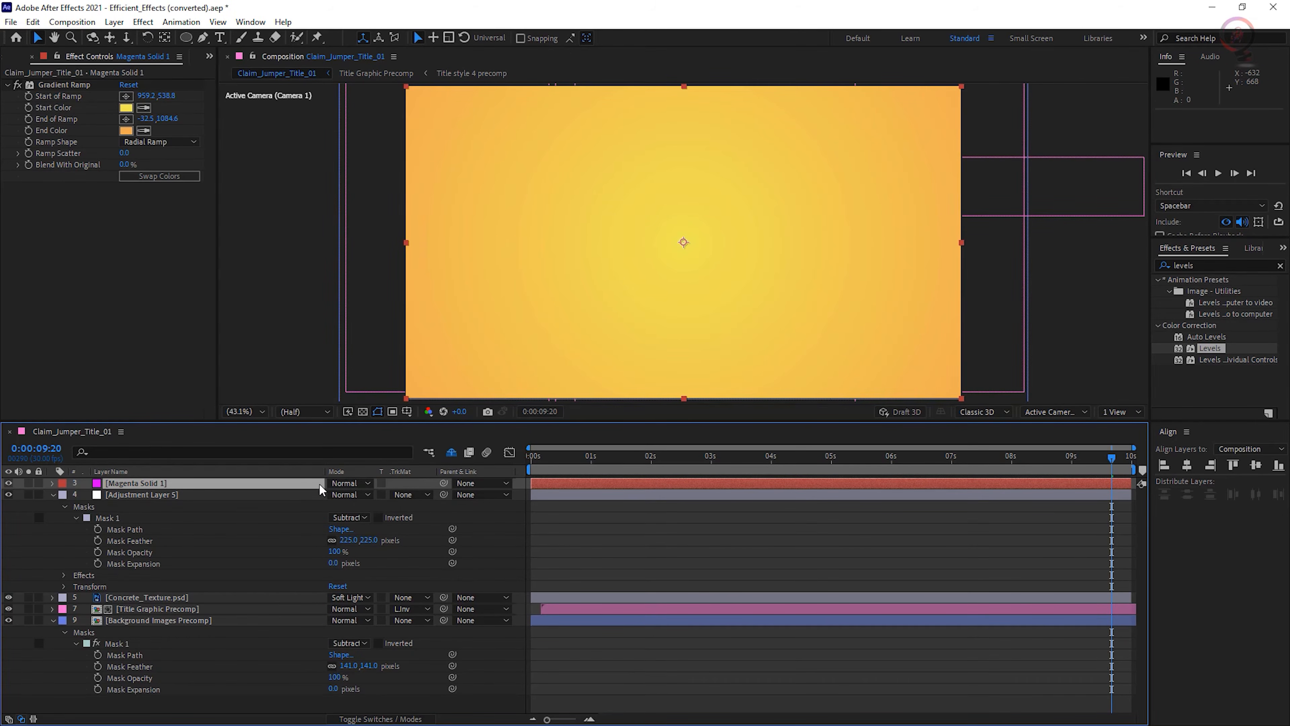
click(358, 483)
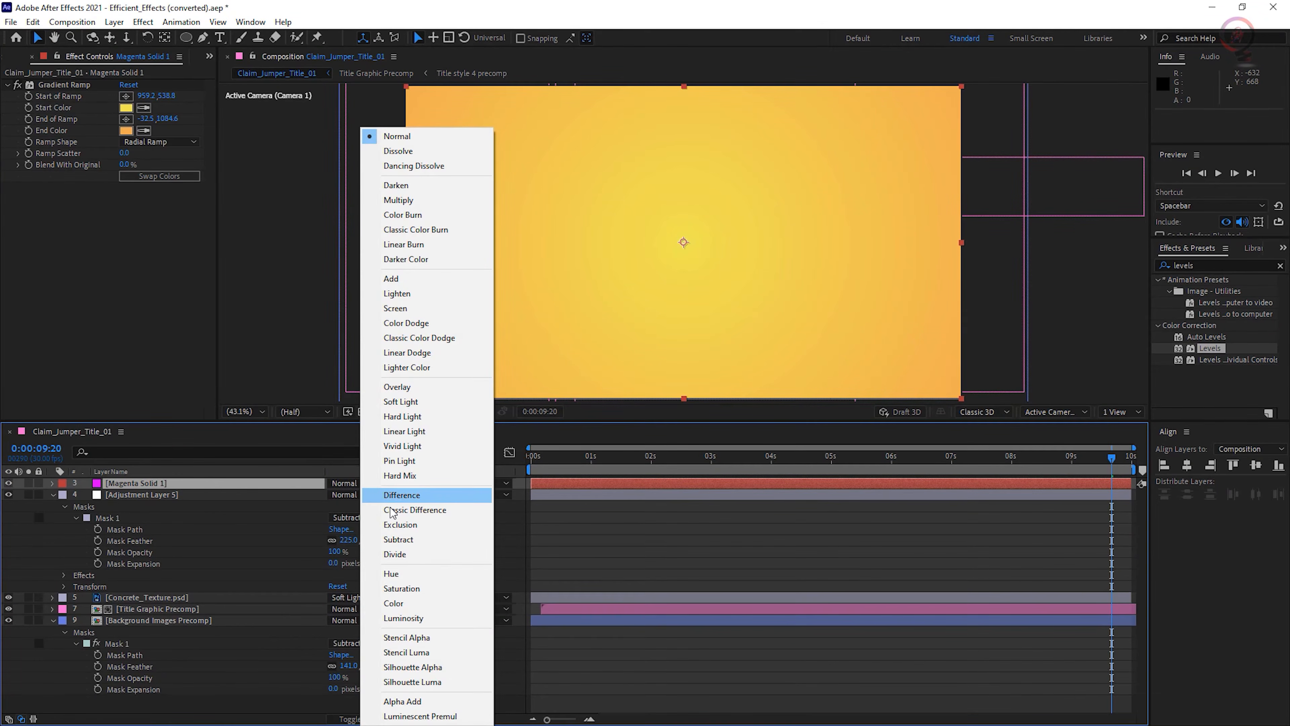
click(407, 604)
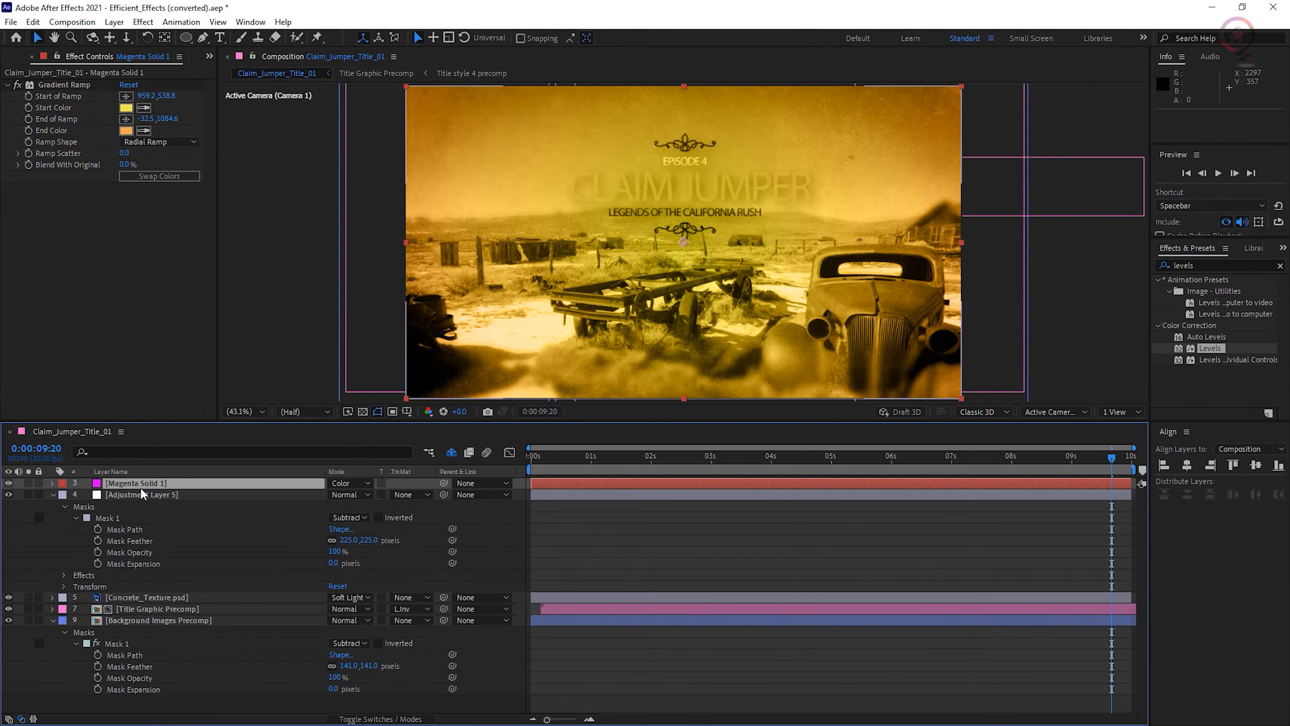
- Rename the magenta solid as Gradient and the adjustment layer below it as Vignette
key(Return)
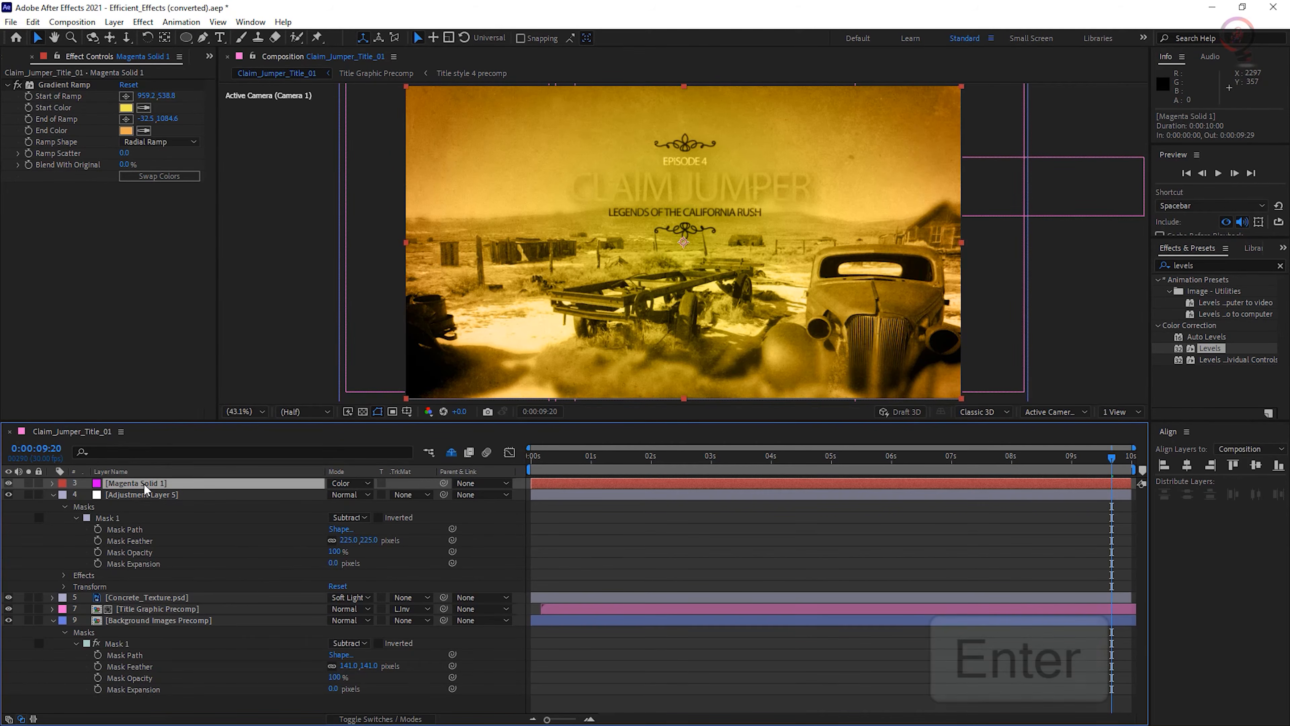
text(Gradient)
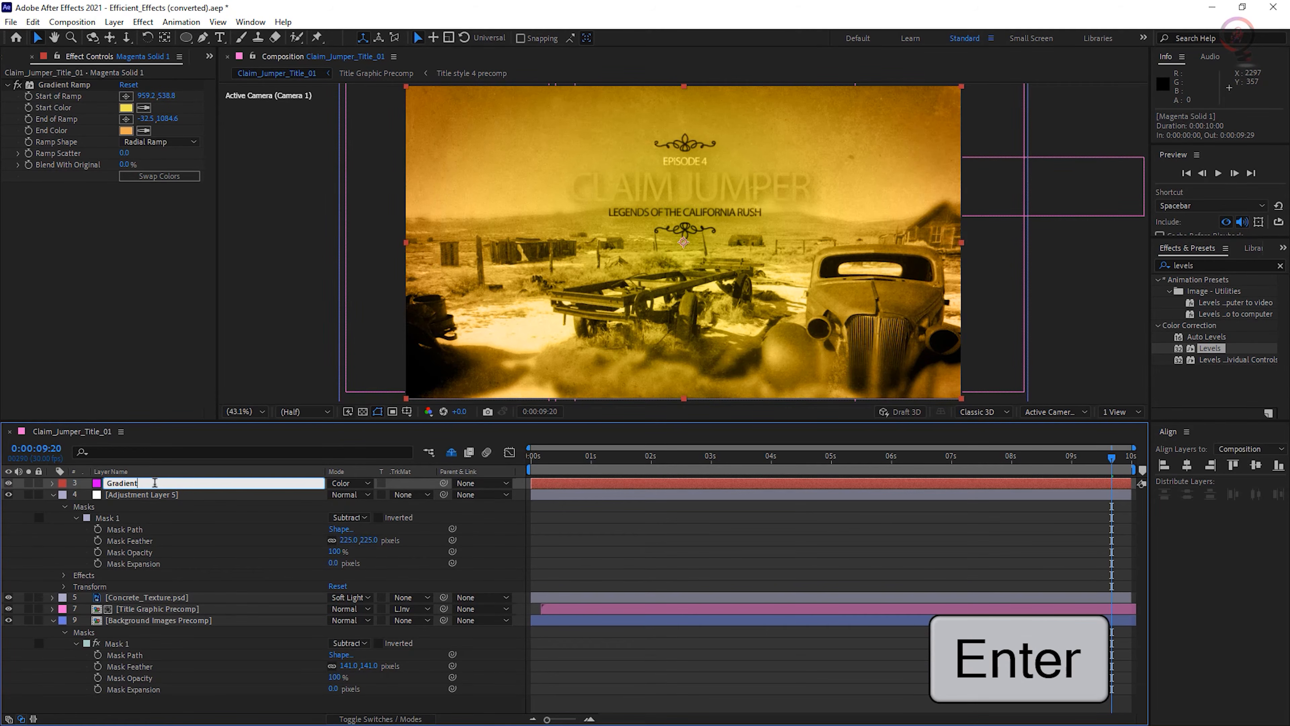
key(Return)
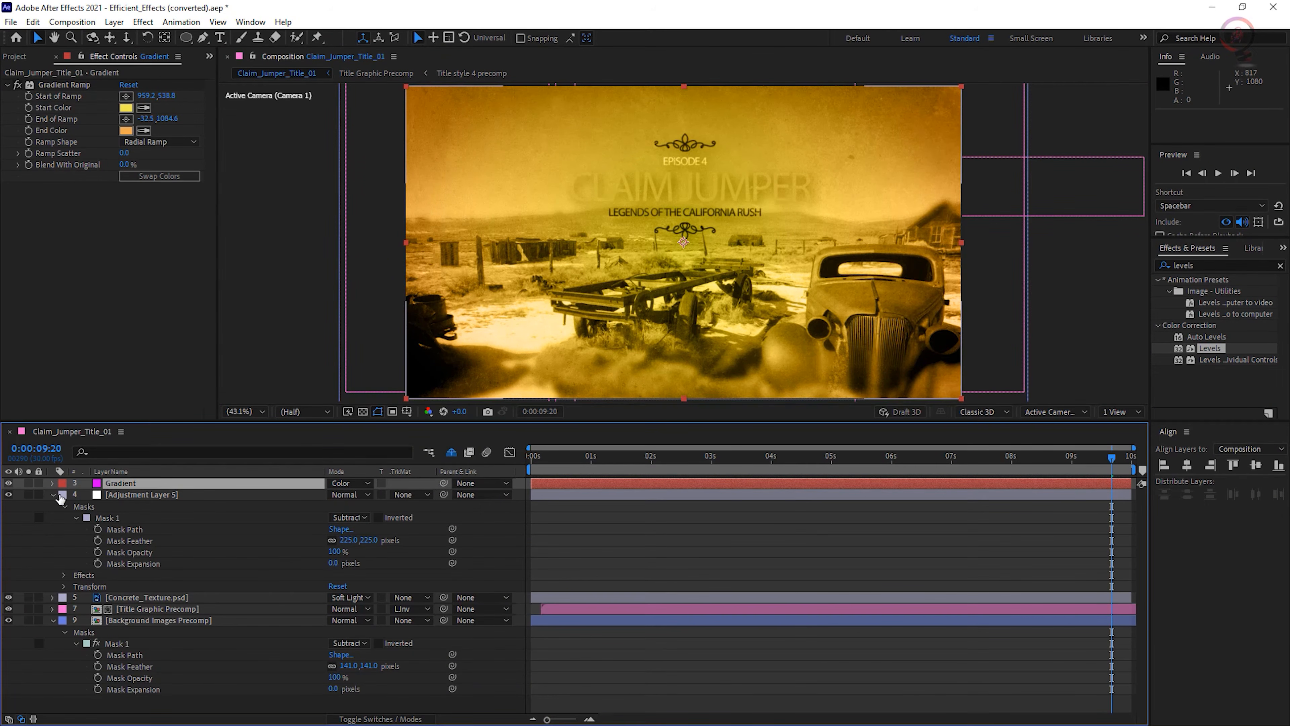
click(143, 492)
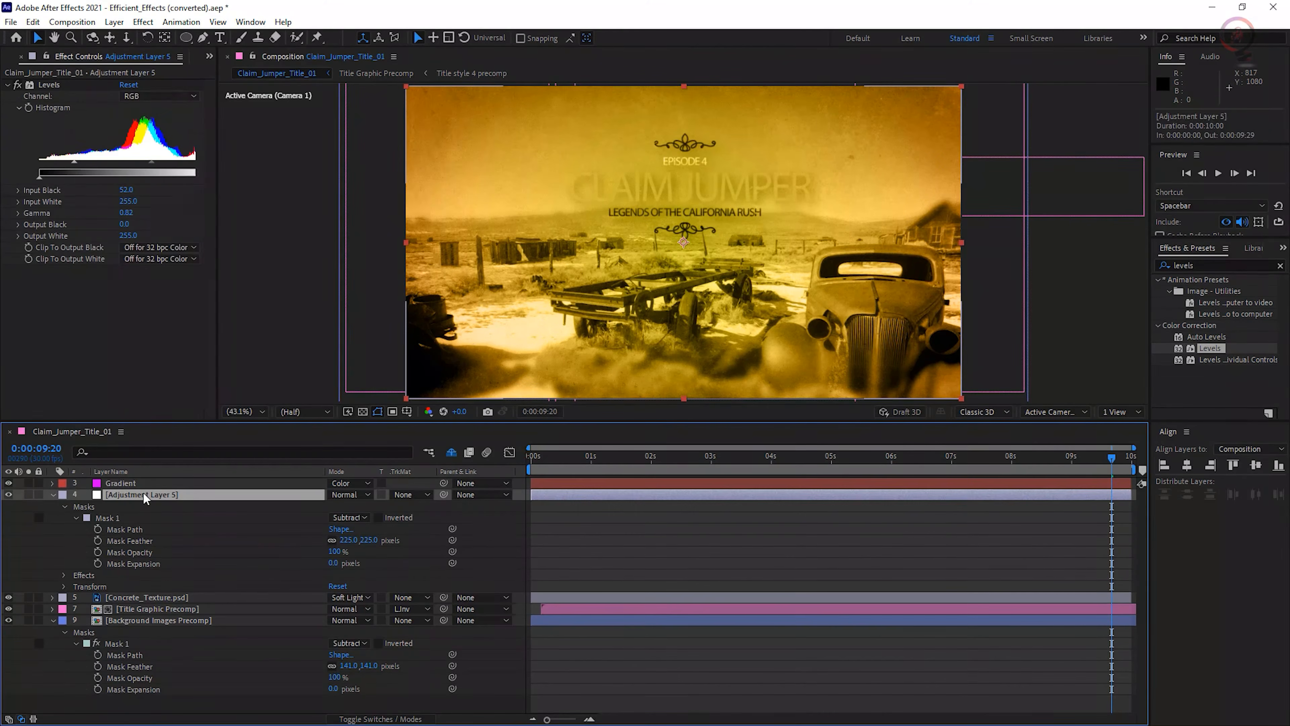
key(Return)
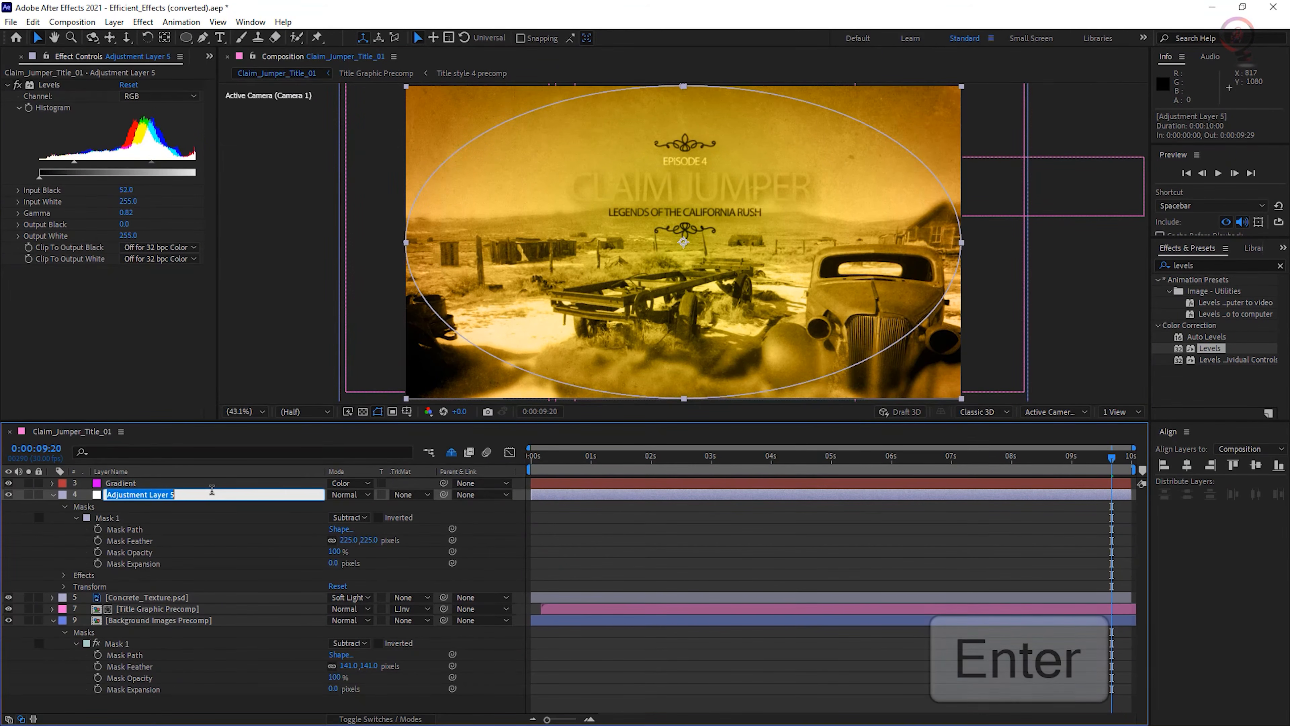
text(Vignette)
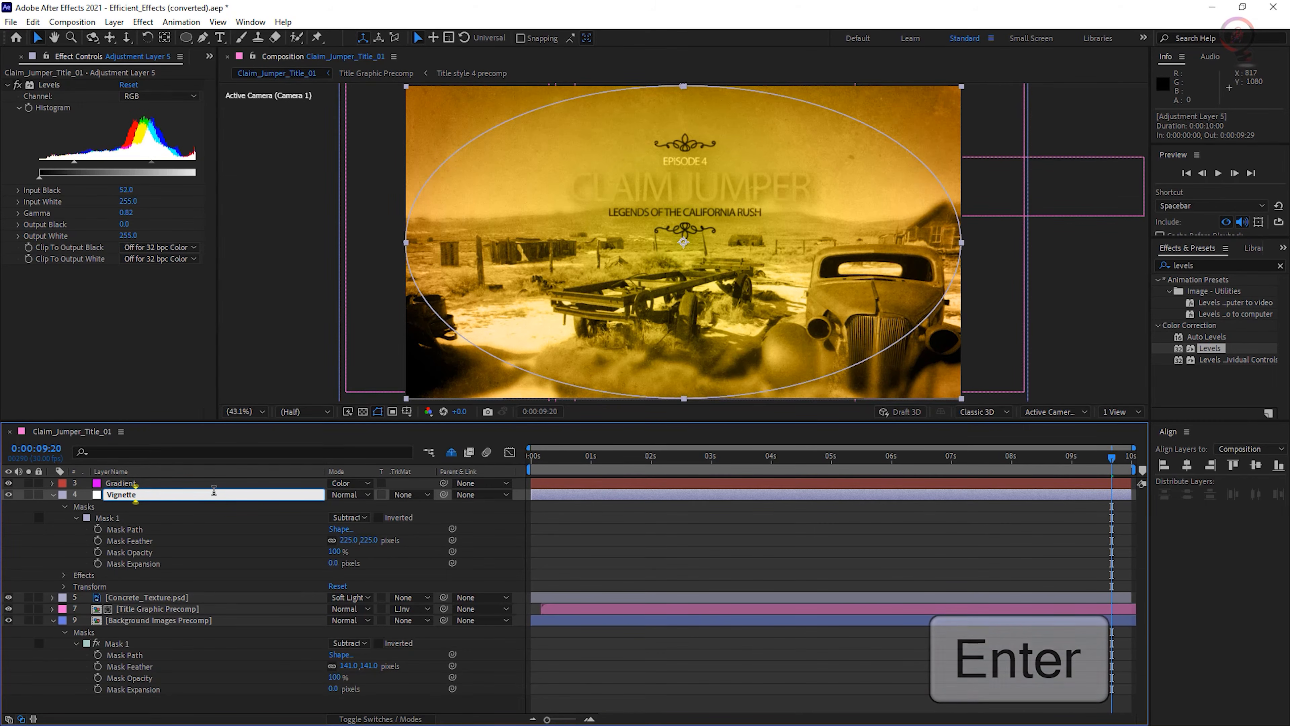
key(Return)
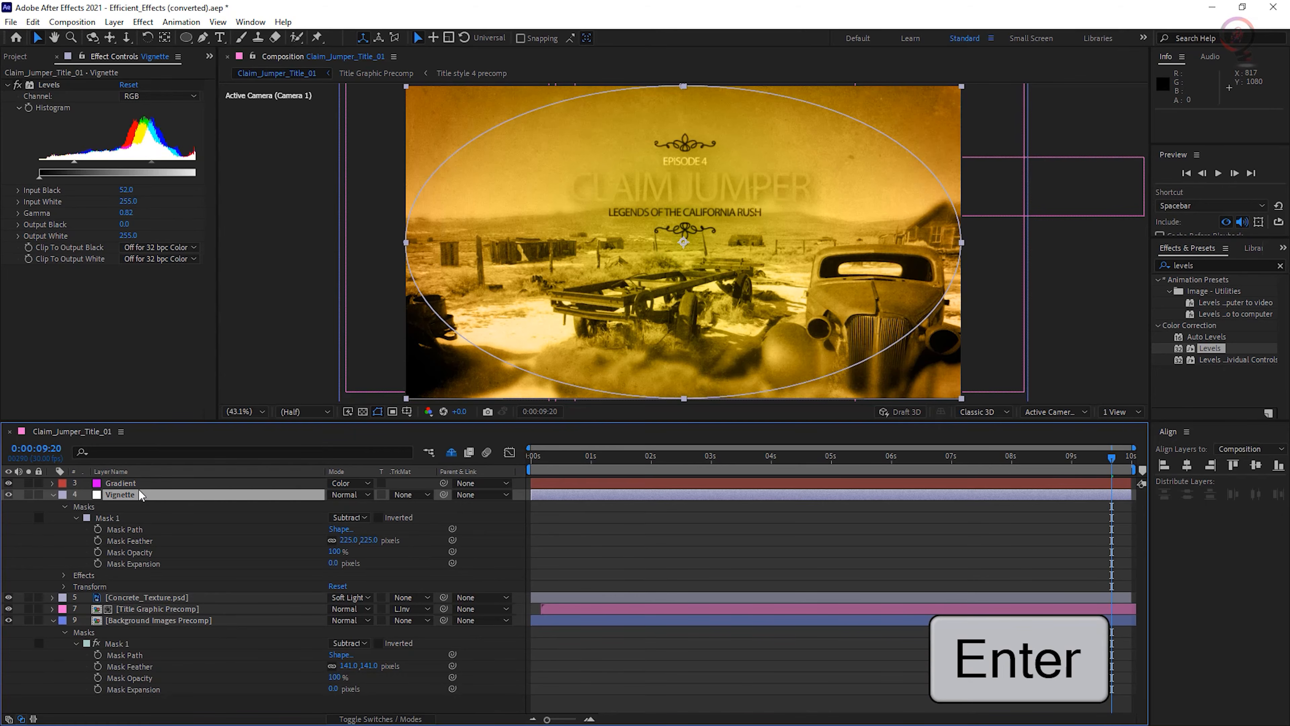
- Move the Gradient layer just above Background Images Precomp, reduce its opacity to 15%, and toggle its visibility to compare the tint
drag(129, 481, 129, 610)
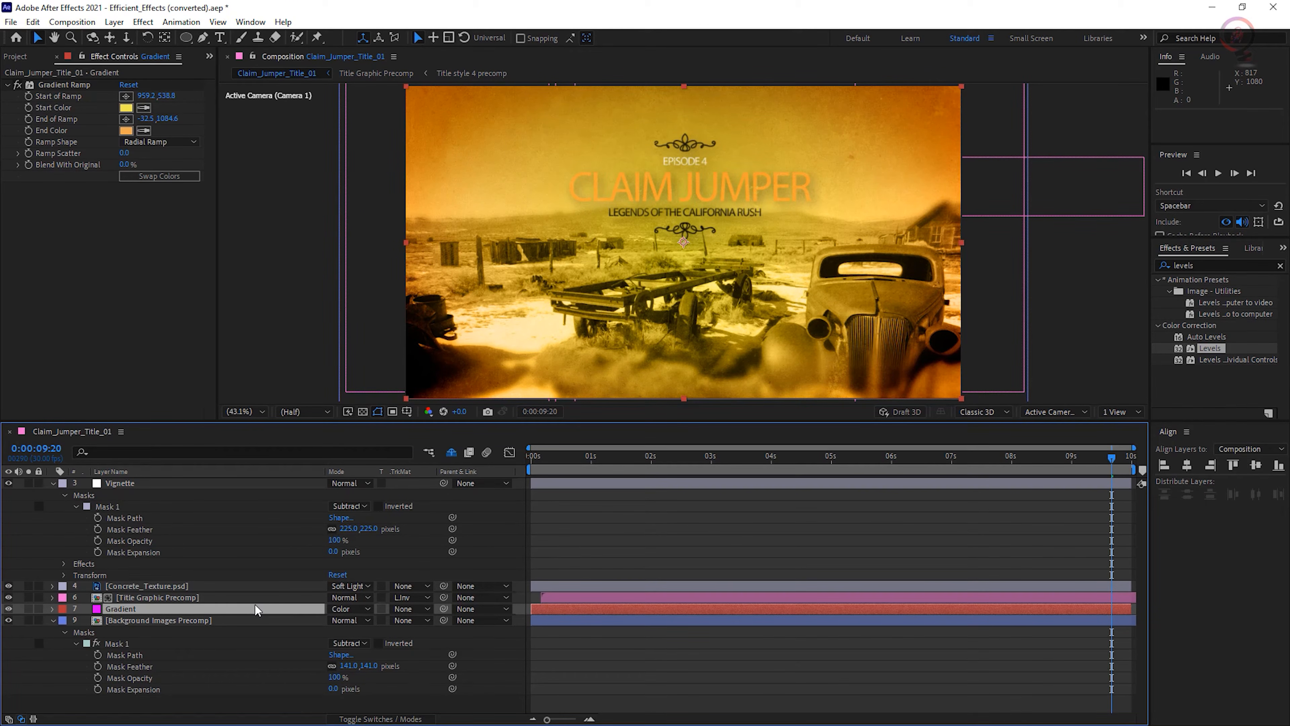
key(t)
drag(328, 622, 314, 624)
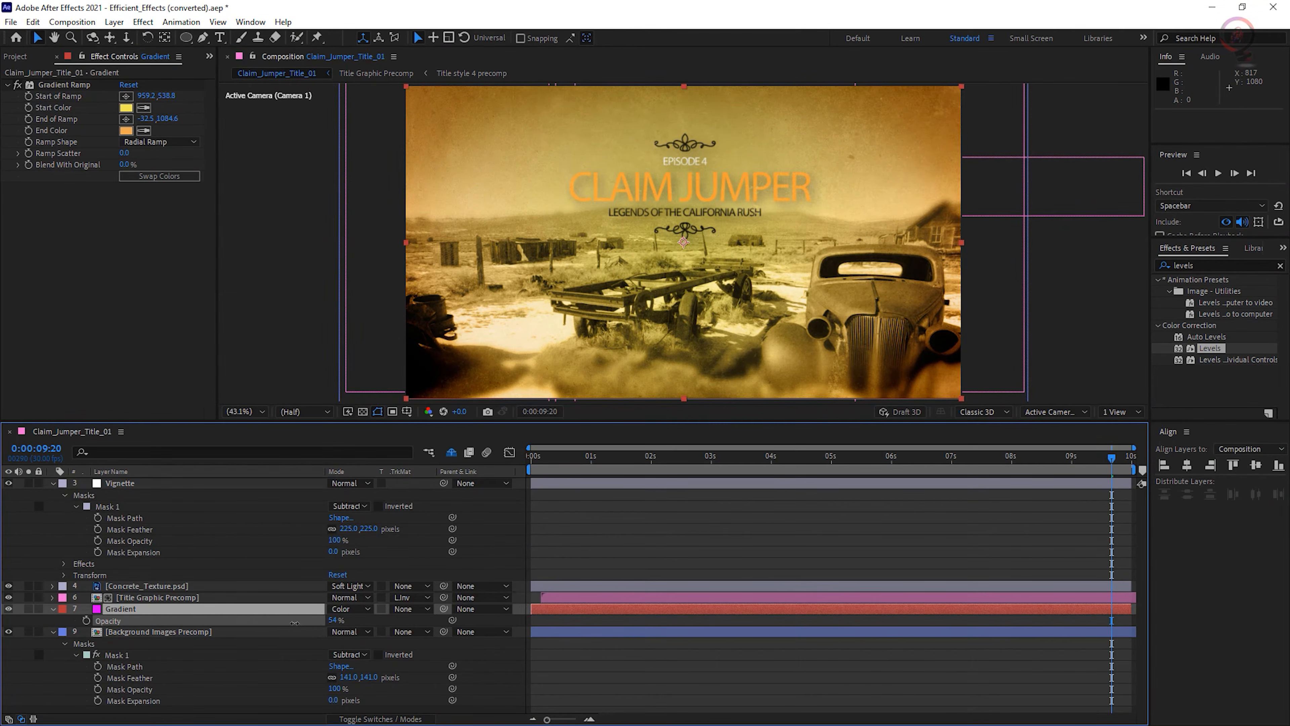
drag(274, 619, 273, 620)
click(8, 609)
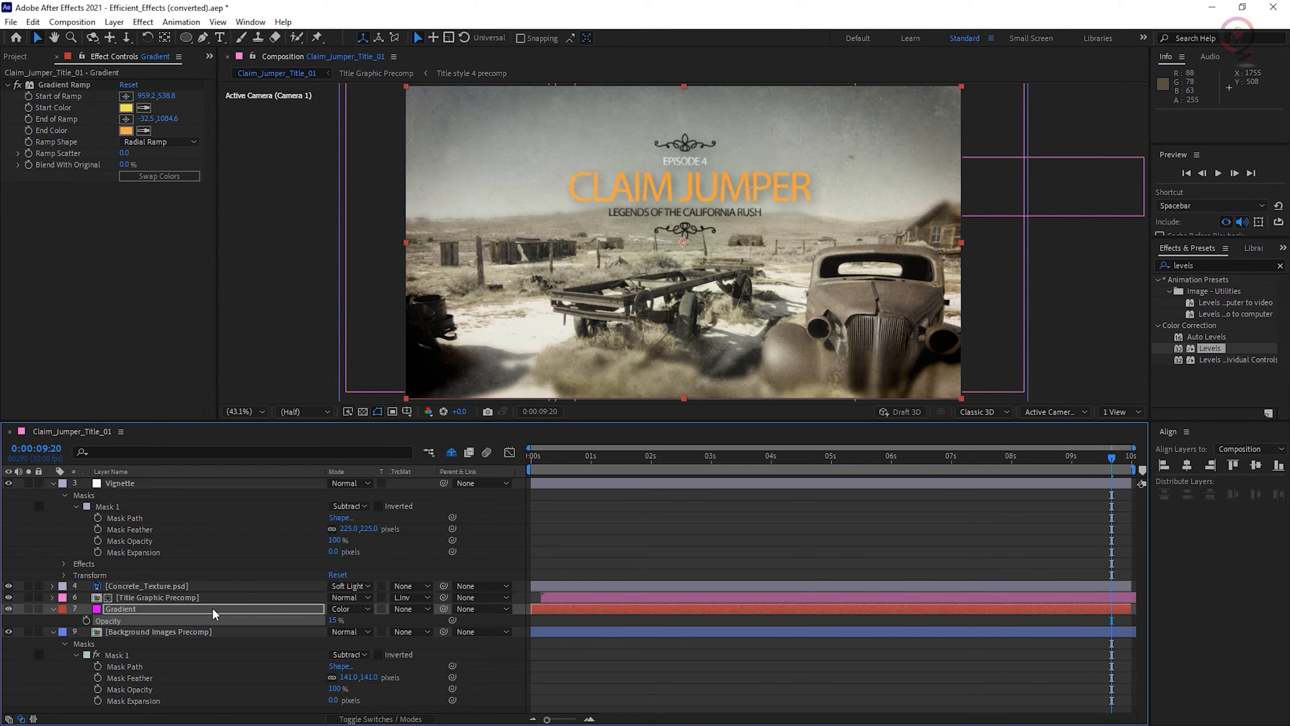
- Apply Set Matte to the Concrete_Texture.psd layer, taking the matte from the Vignette layer's Masks, and play the composition
click(185, 587)
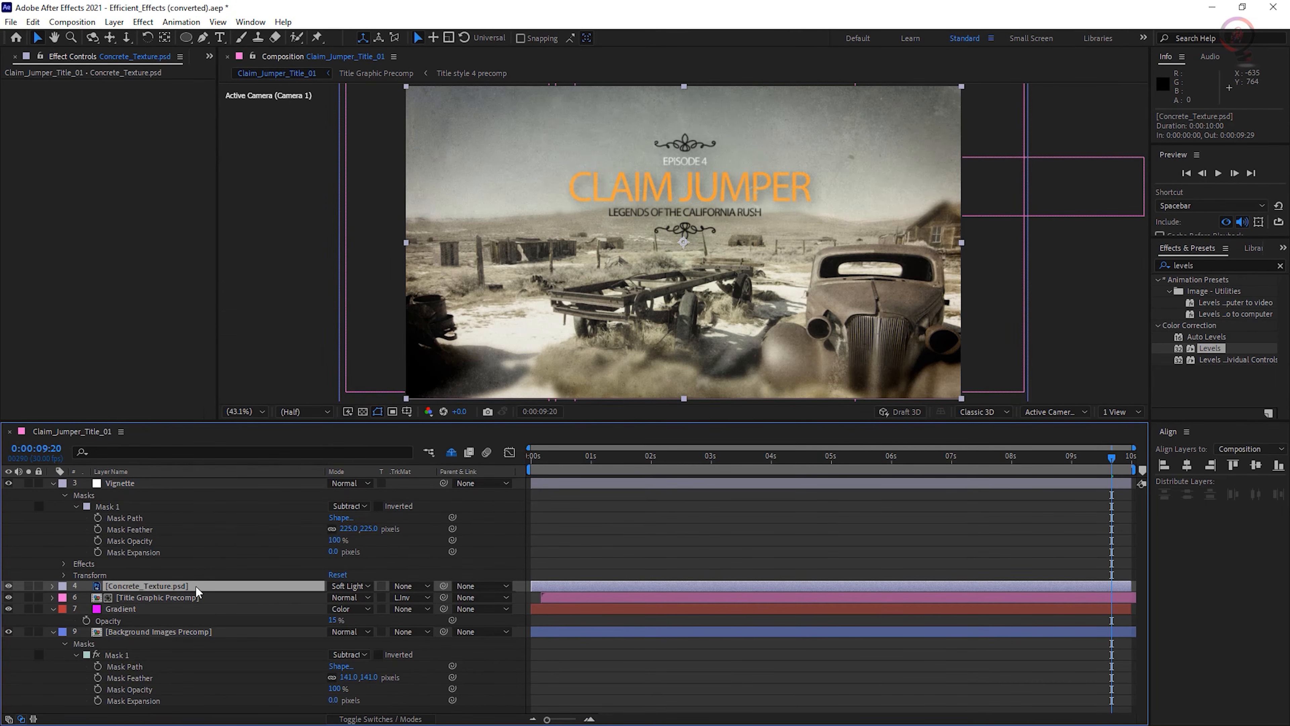
click(137, 23)
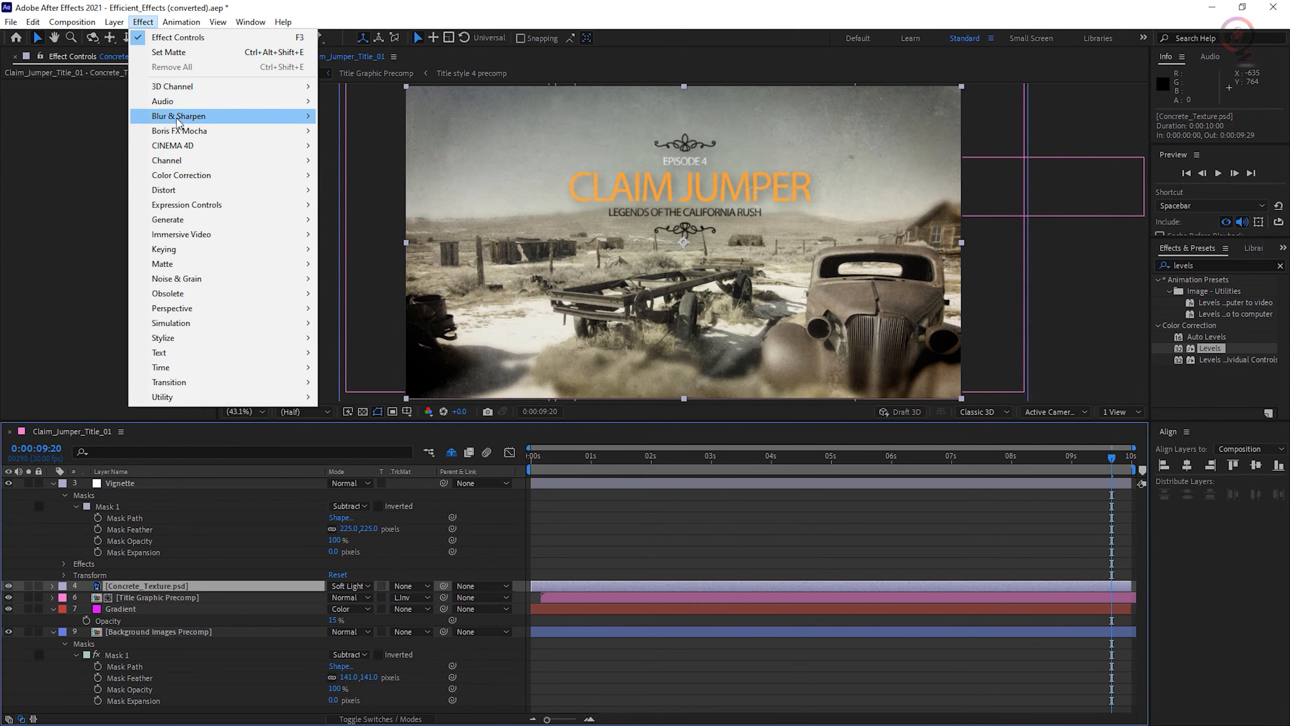
mouse_move(198, 162)
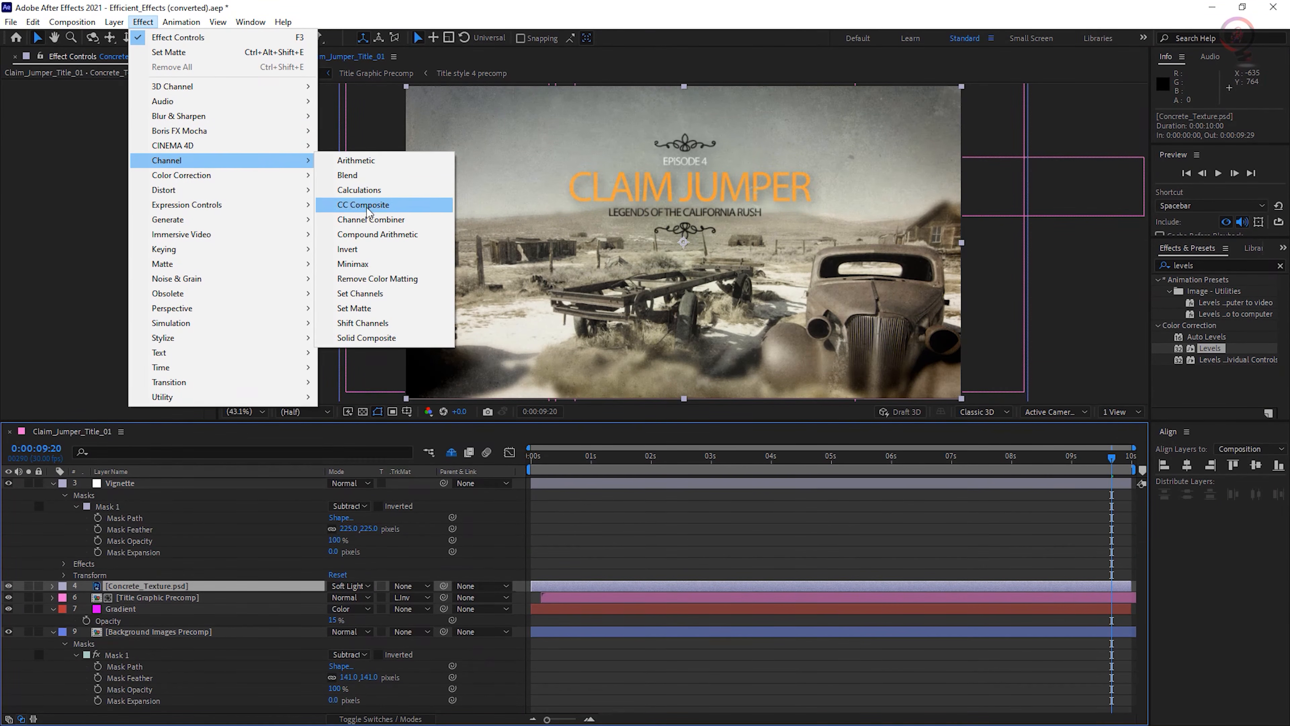
click(420, 310)
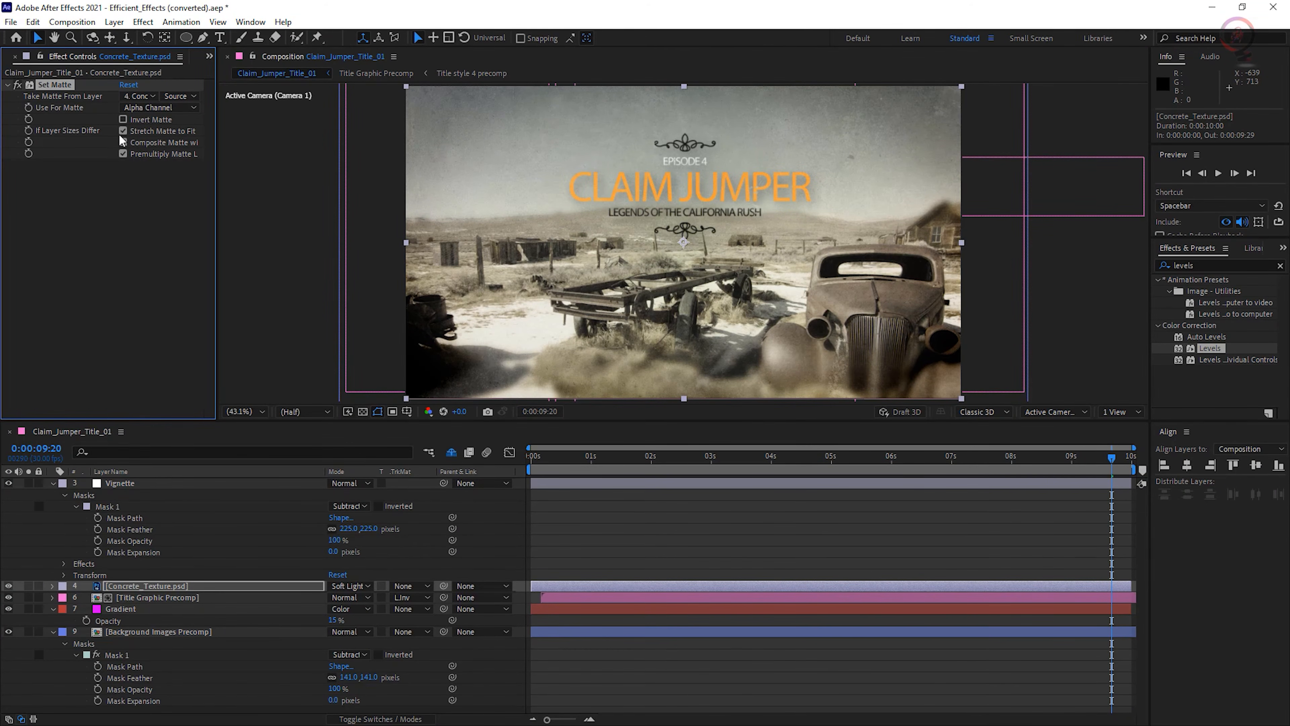
click(138, 96)
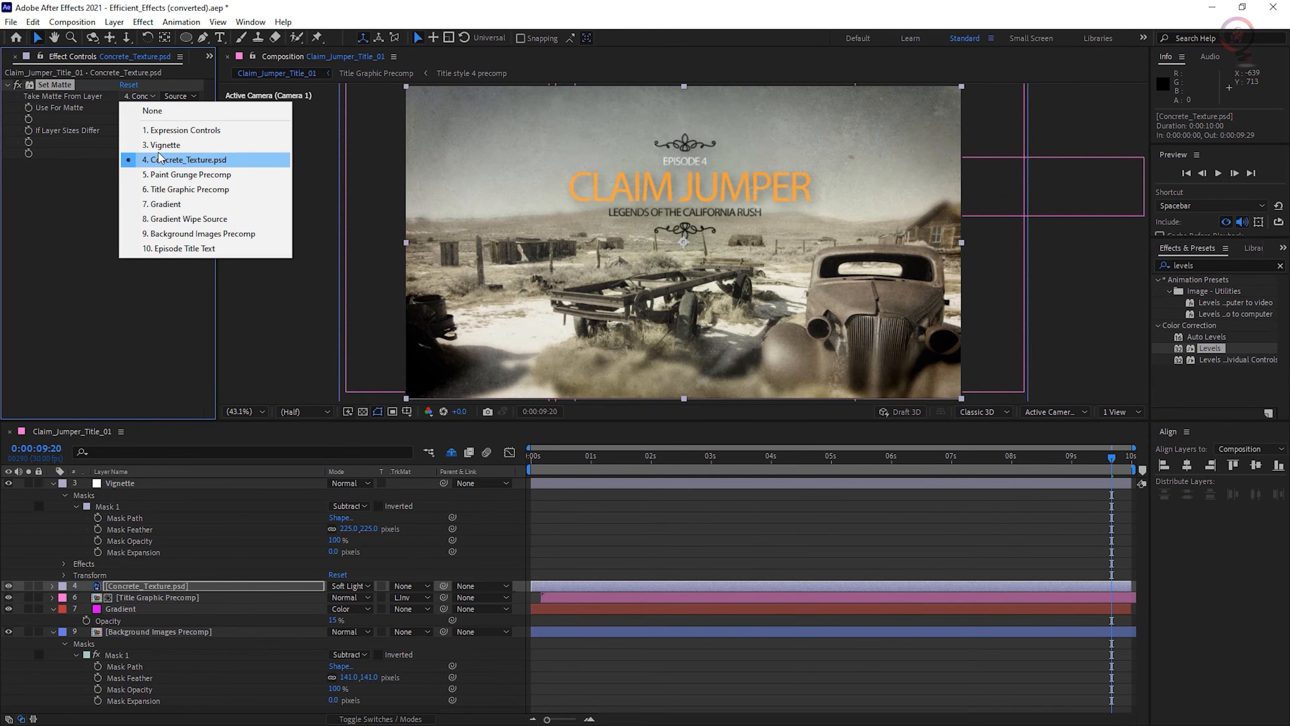
click(163, 145)
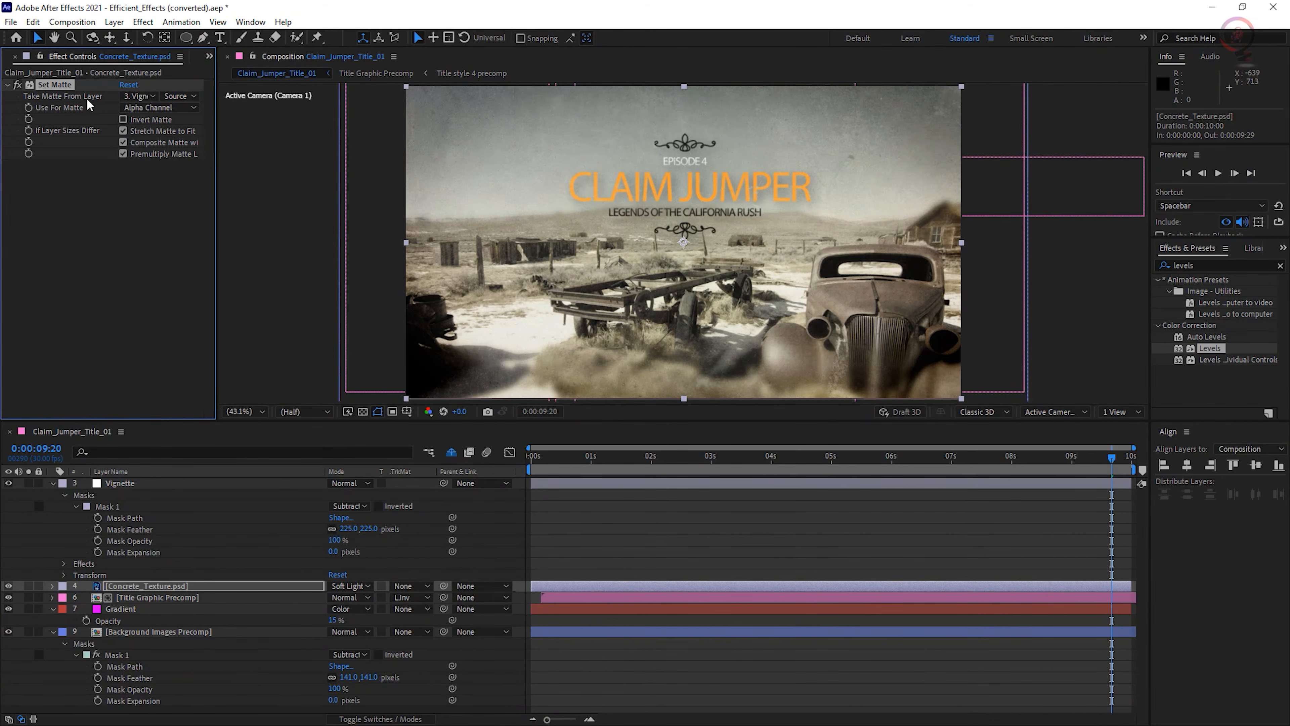
click(190, 96)
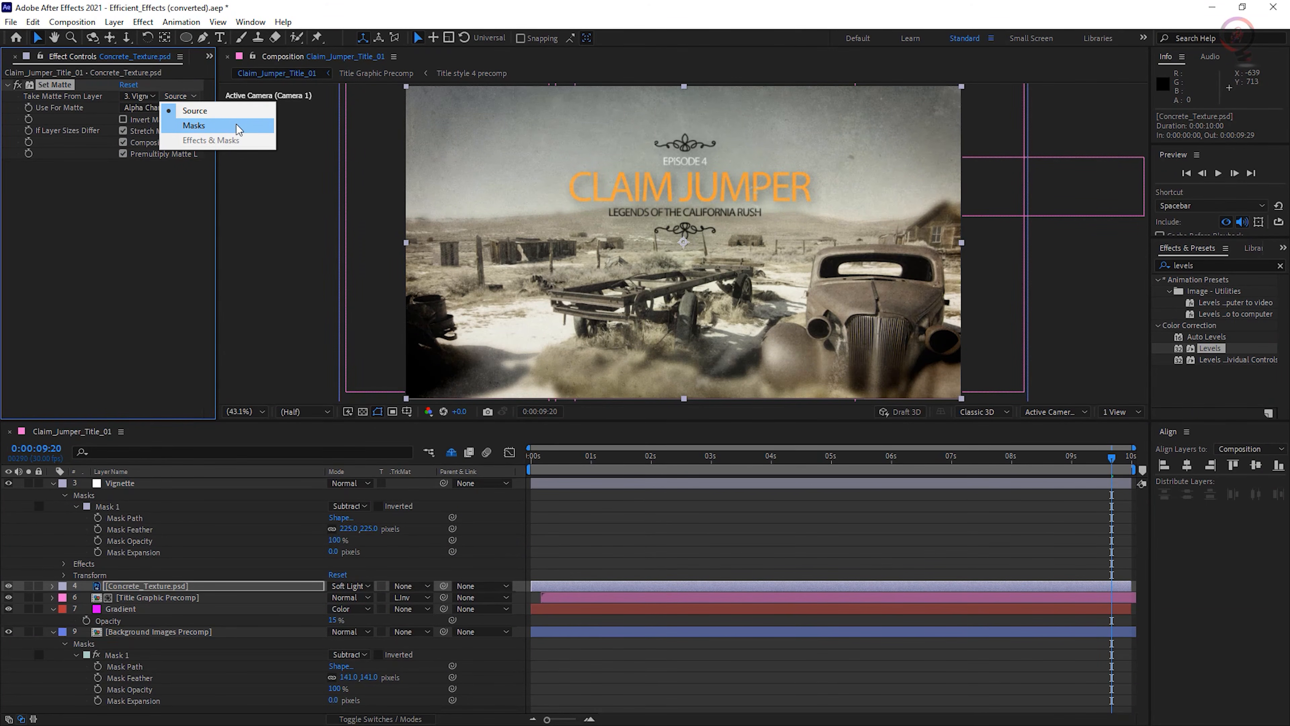
click(236, 125)
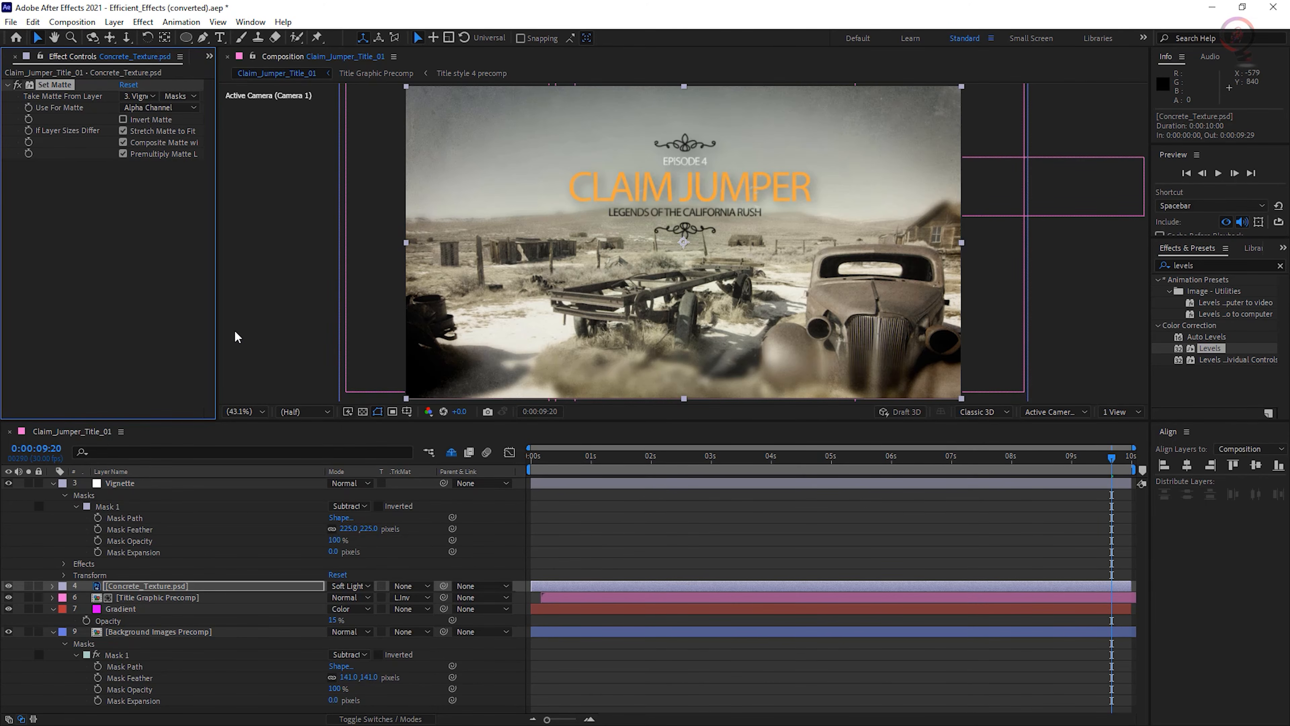
click(1112, 463)
key(space)
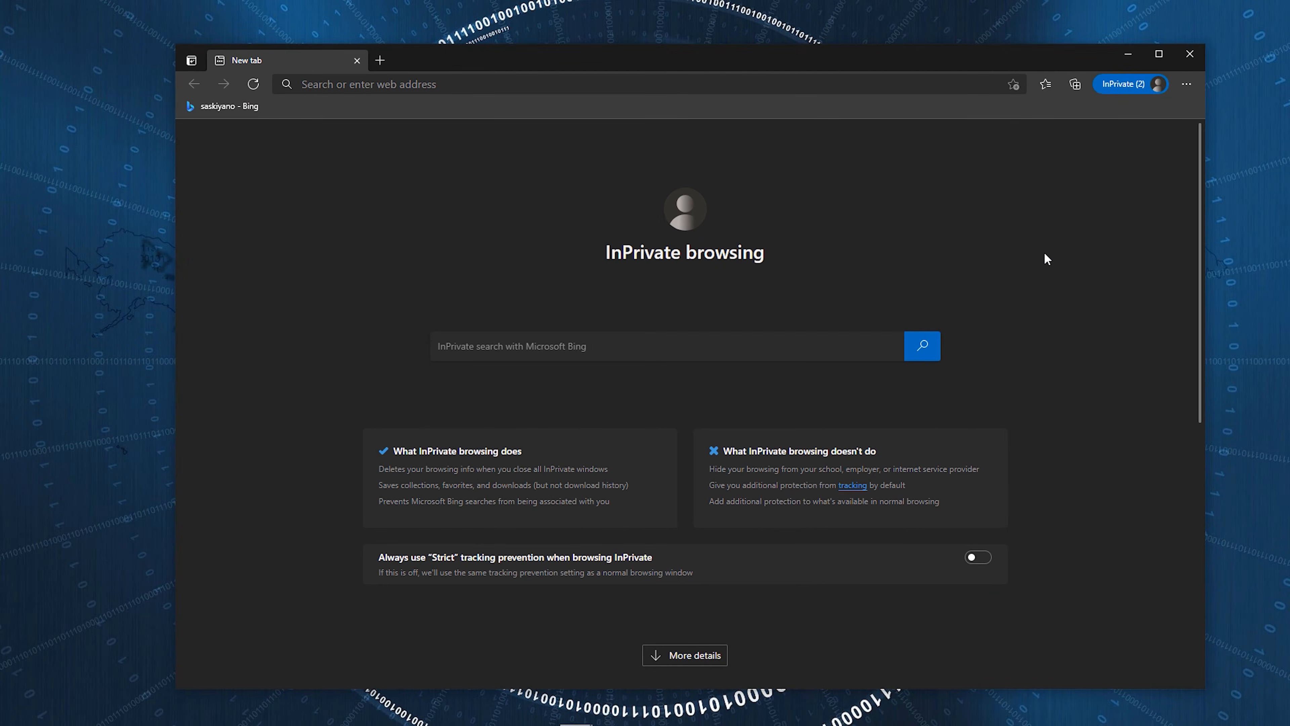
- Switch to the web browser, search Bing for saskiyano and open the SaskiYano YouTube channel from the results
text(saskiyano)
key(Return)
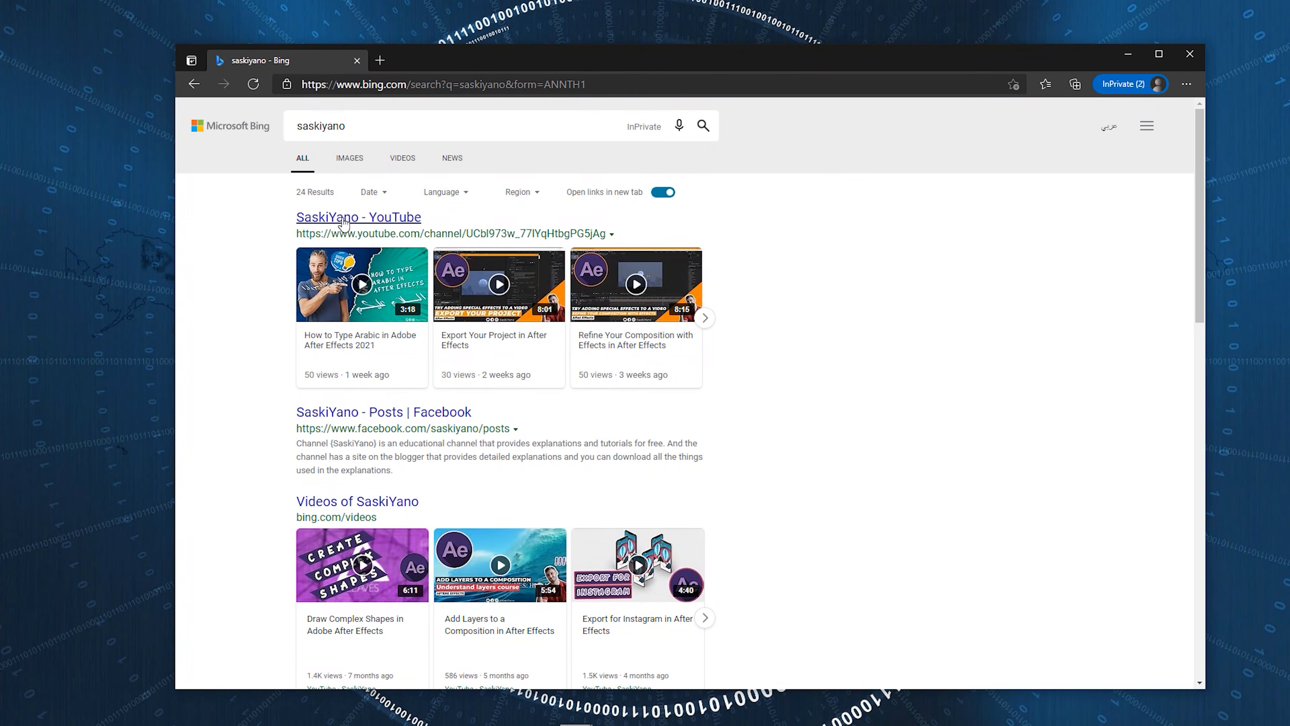
scroll(304, 514, down, 5)
scroll(285, 457, up, 5)
click(371, 217)
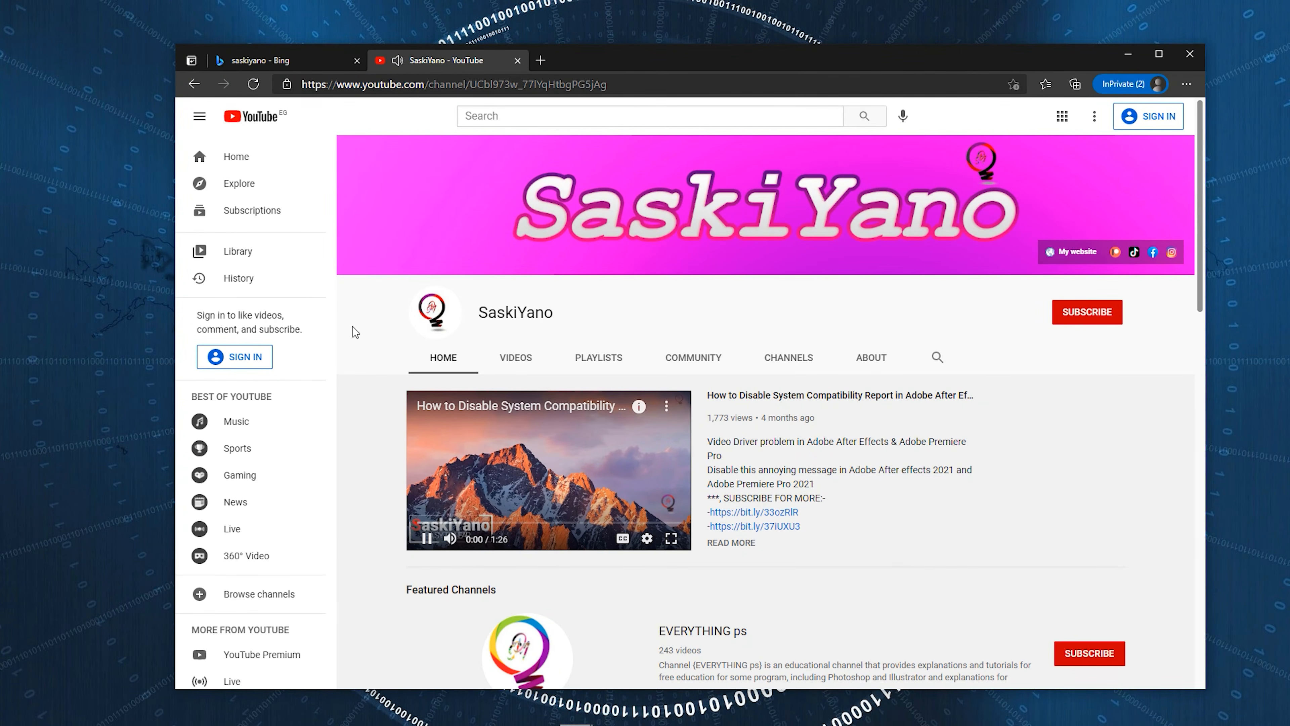
- Look through the SaskiYano channel's home page, uploaded videos and playlists
scroll(577, 462, down, 15)
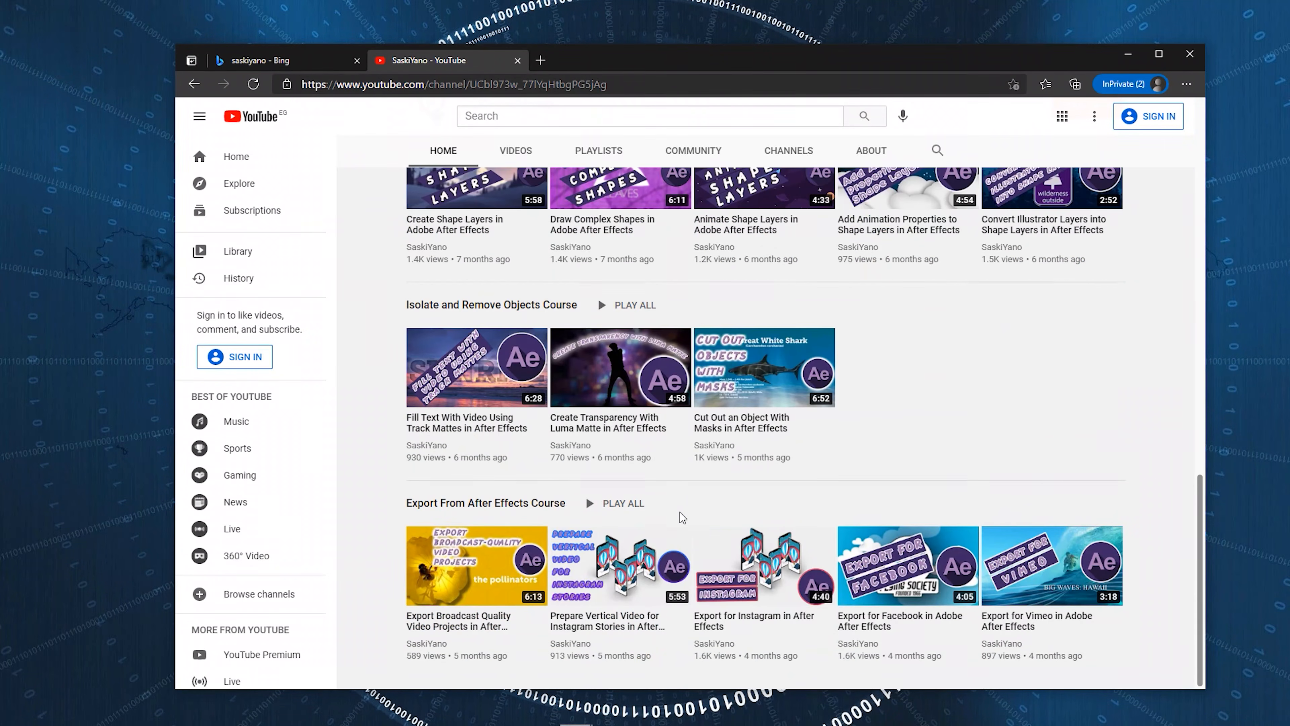
scroll(679, 512, up, 15)
click(516, 357)
scroll(661, 457, down, 10)
scroll(661, 457, up, 10)
click(586, 361)
scroll(586, 364, down, 5)
scroll(660, 351, up, 5)
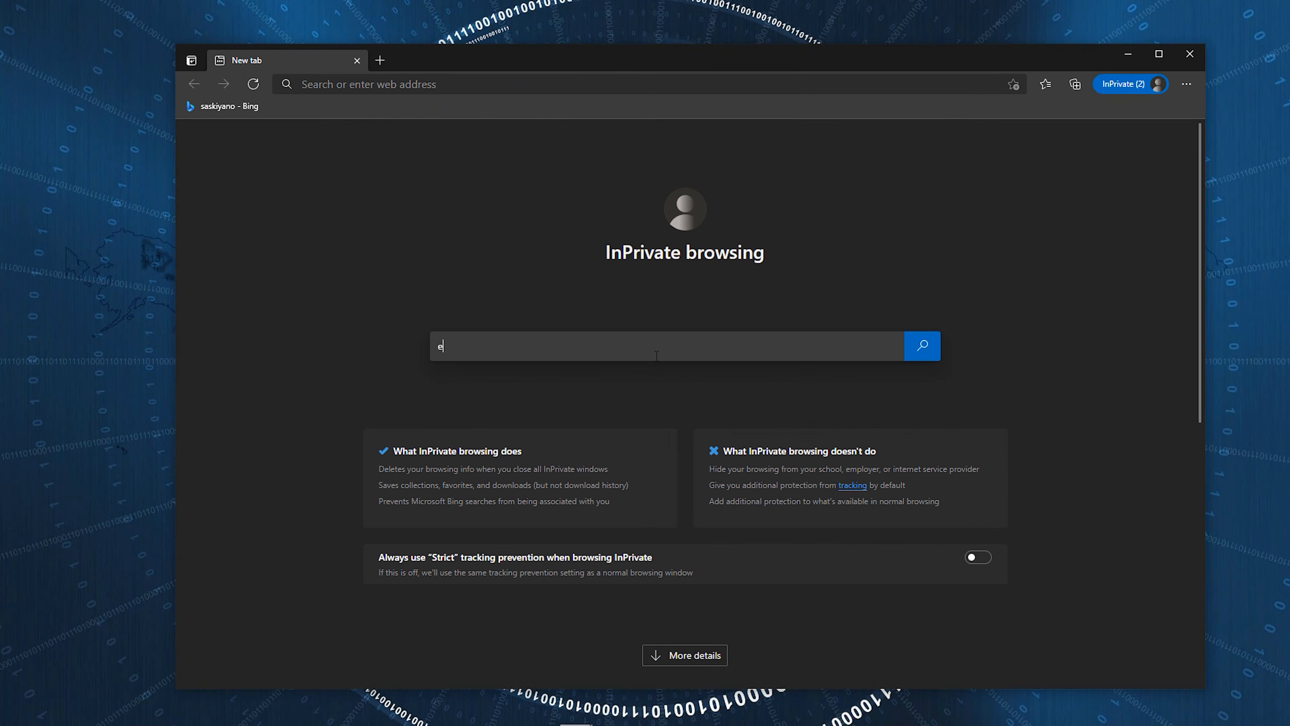
- Search the web for everything ps in a new private browser page and open the EVERYTHING ps YouTube channel
click(657, 356)
text(everything ps)
key(Return)
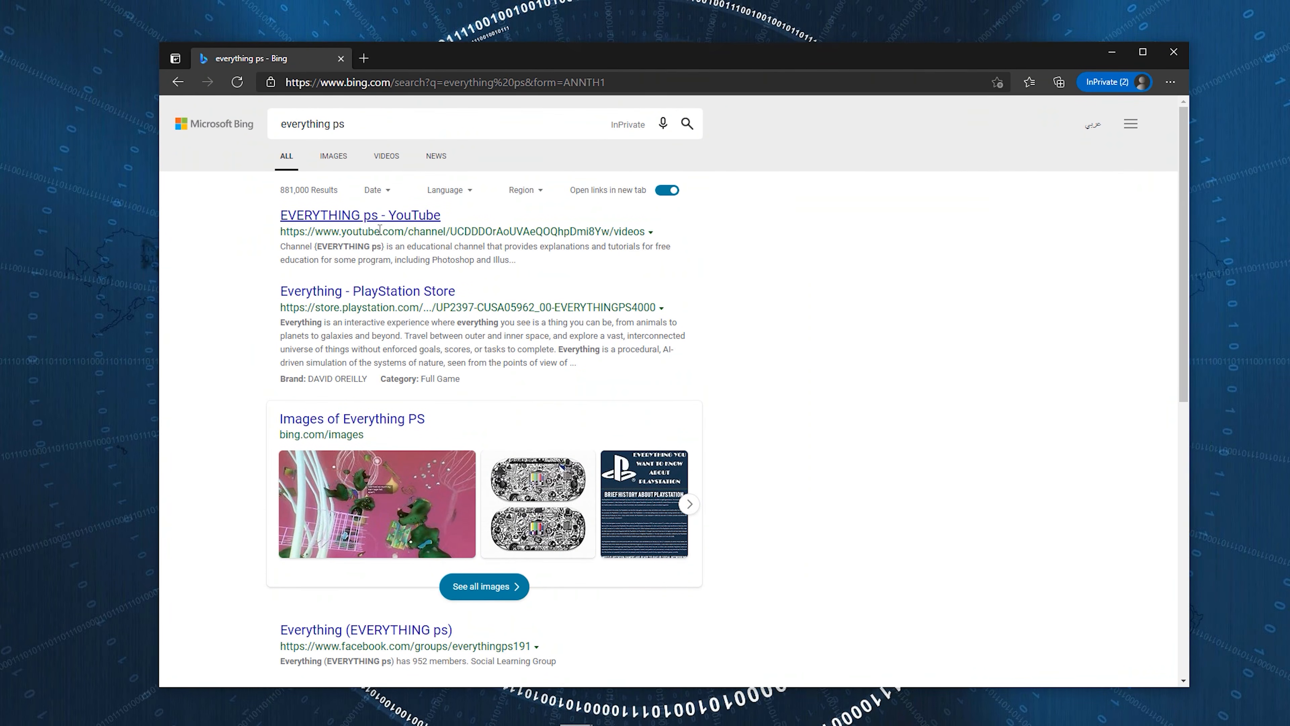
click(376, 217)
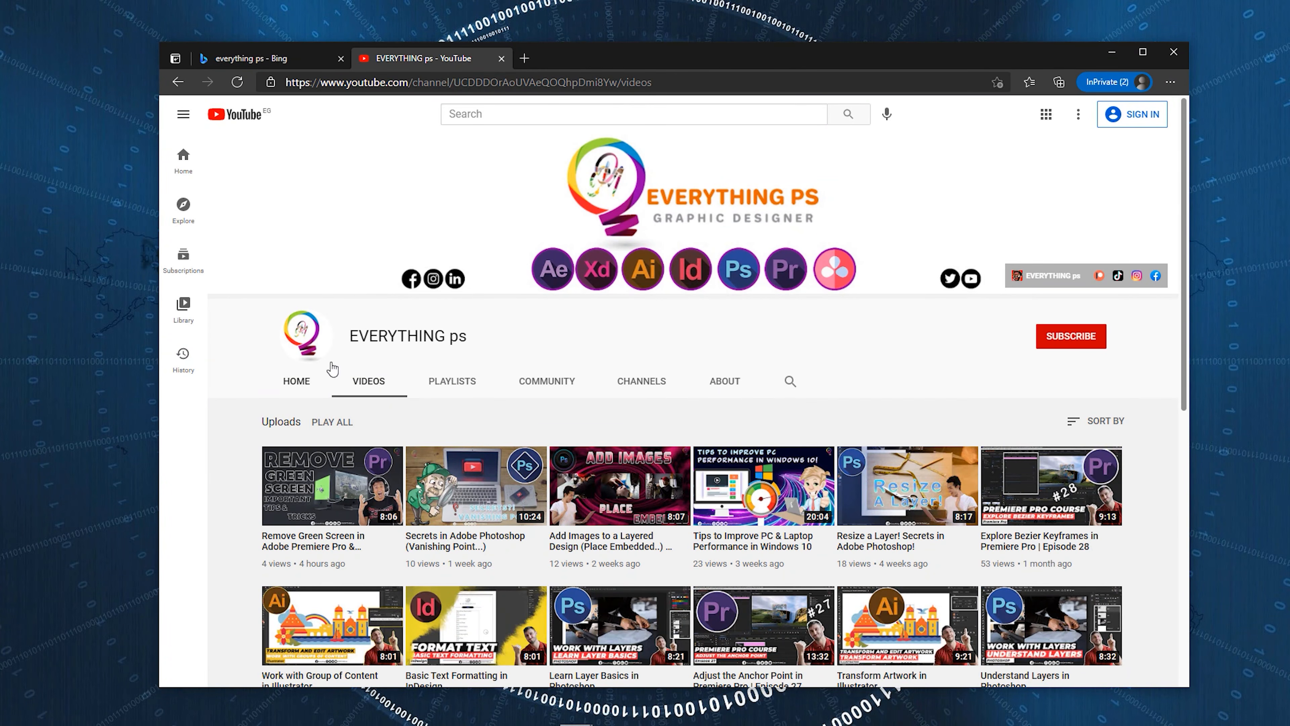
- Look through the EVERYTHING ps channel's home page, videos, playlists and community posts
click(294, 381)
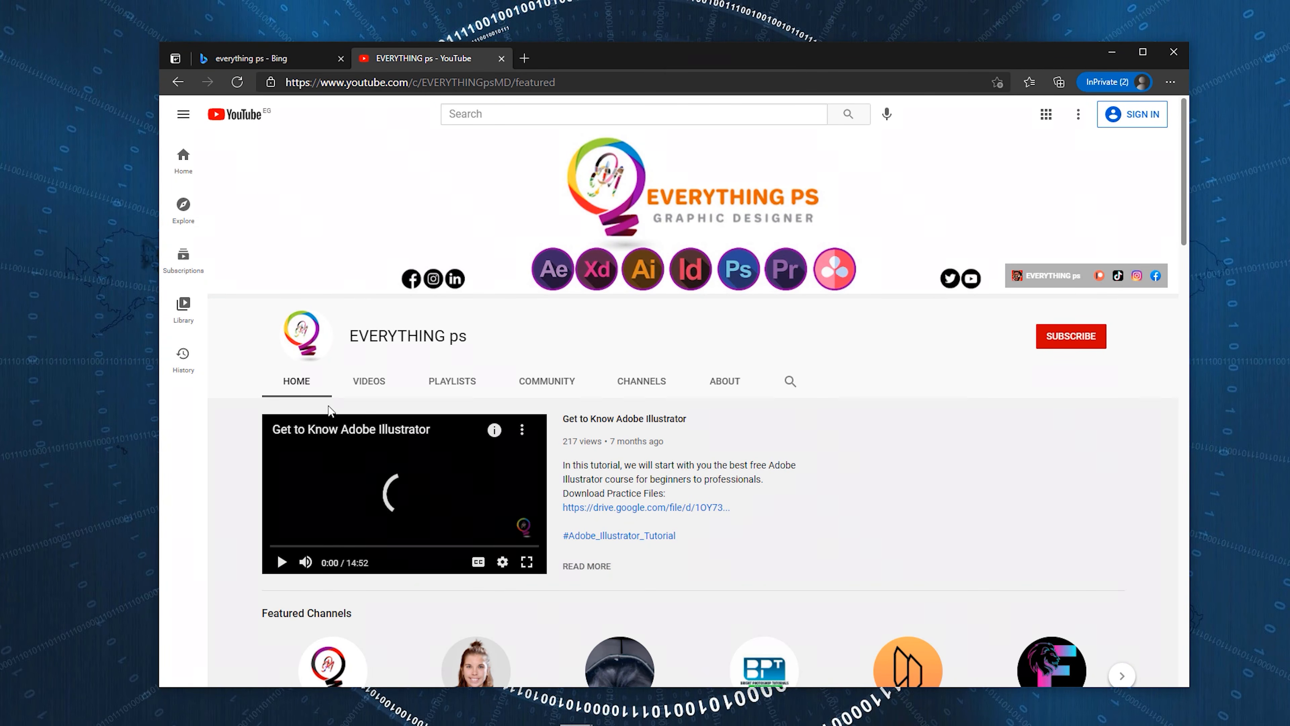
scroll(889, 528, down, 20)
scroll(892, 533, up, 20)
click(369, 381)
click(452, 382)
click(547, 381)
scroll(598, 429, down, 15)
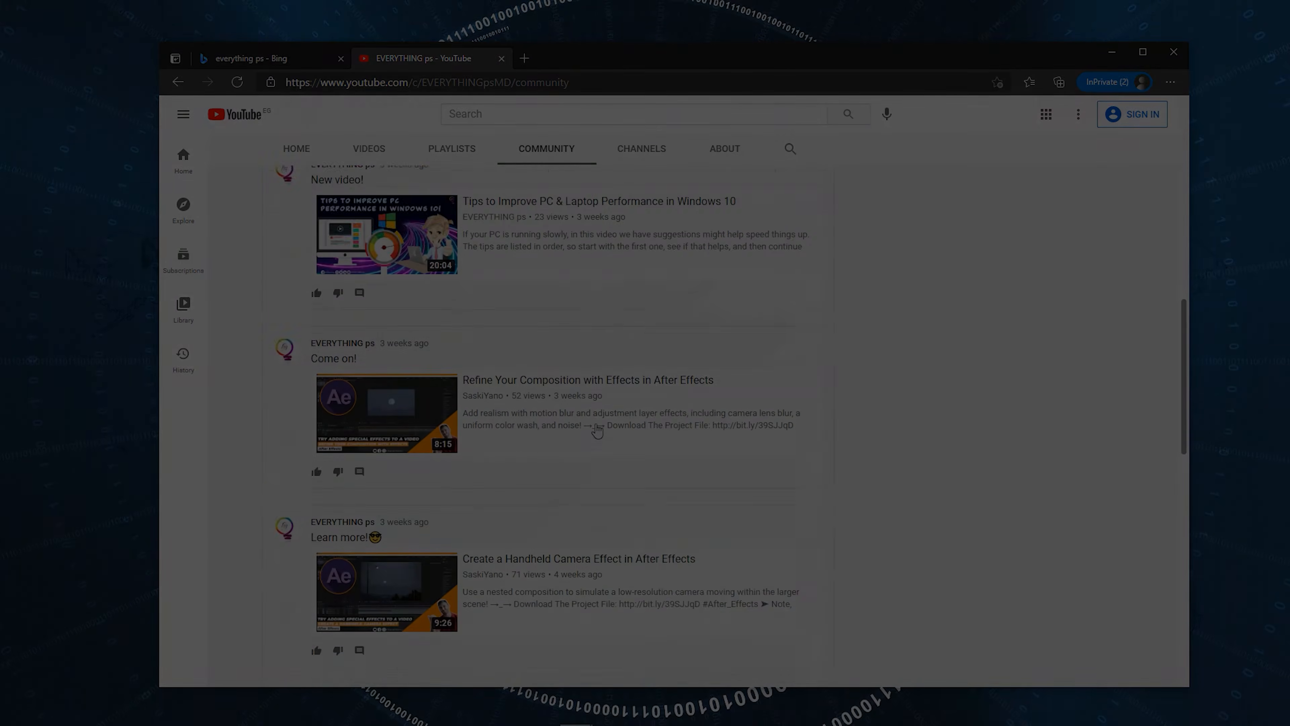